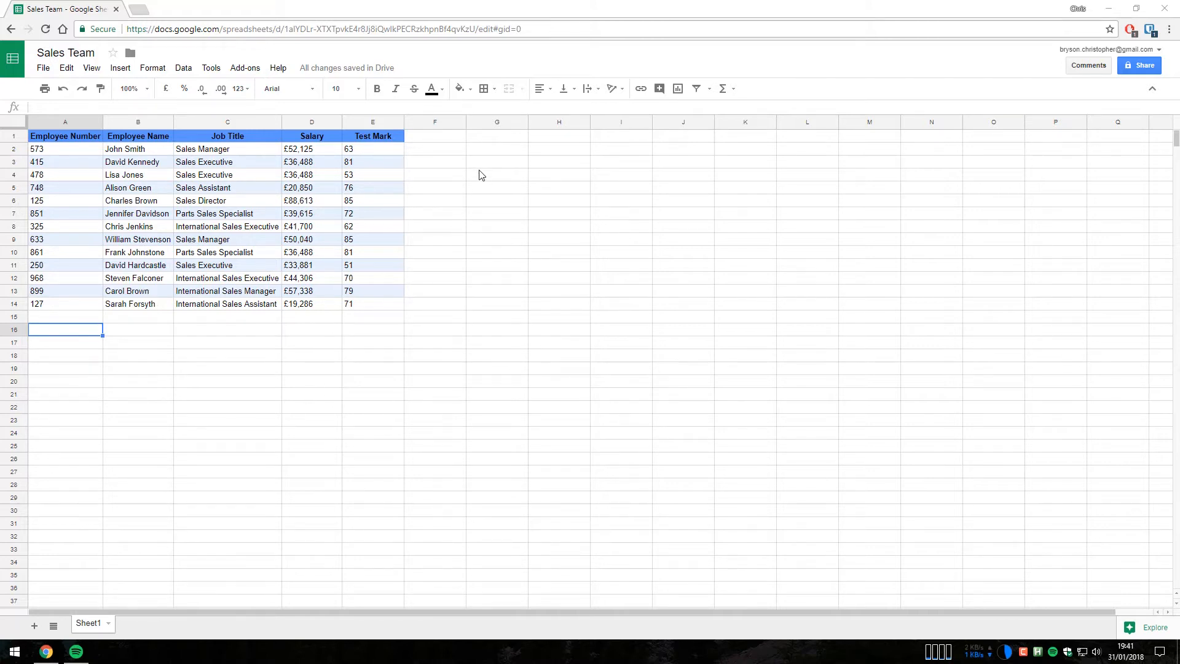
click(396, 150)
click(396, 165)
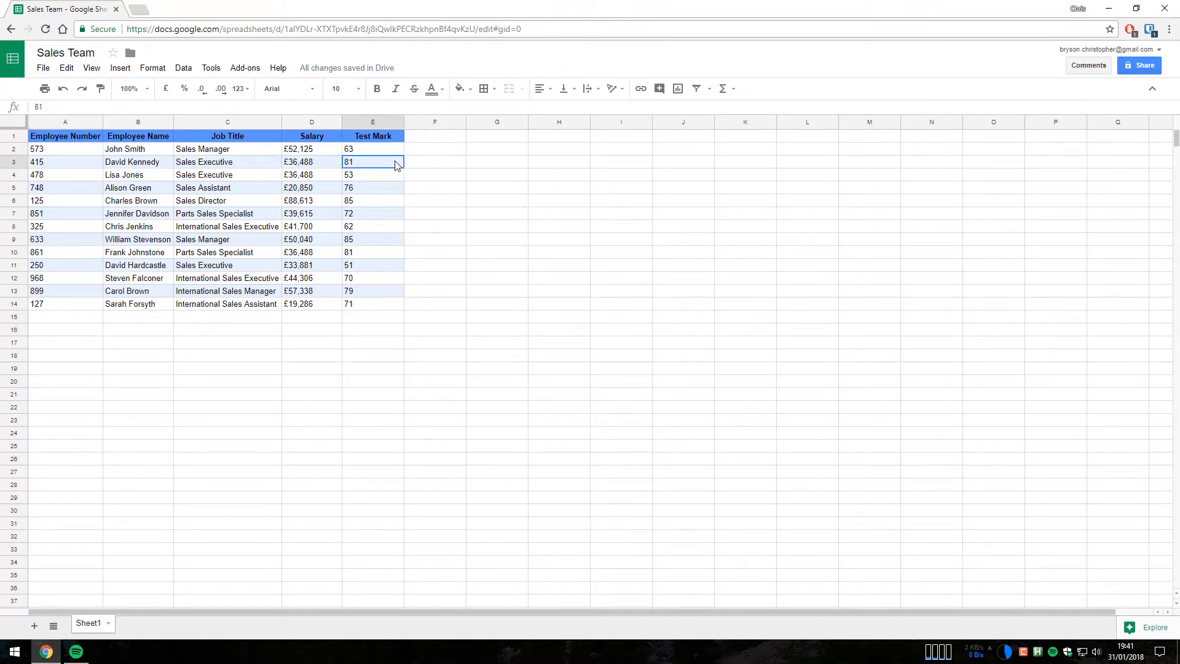
click(393, 179)
click(389, 193)
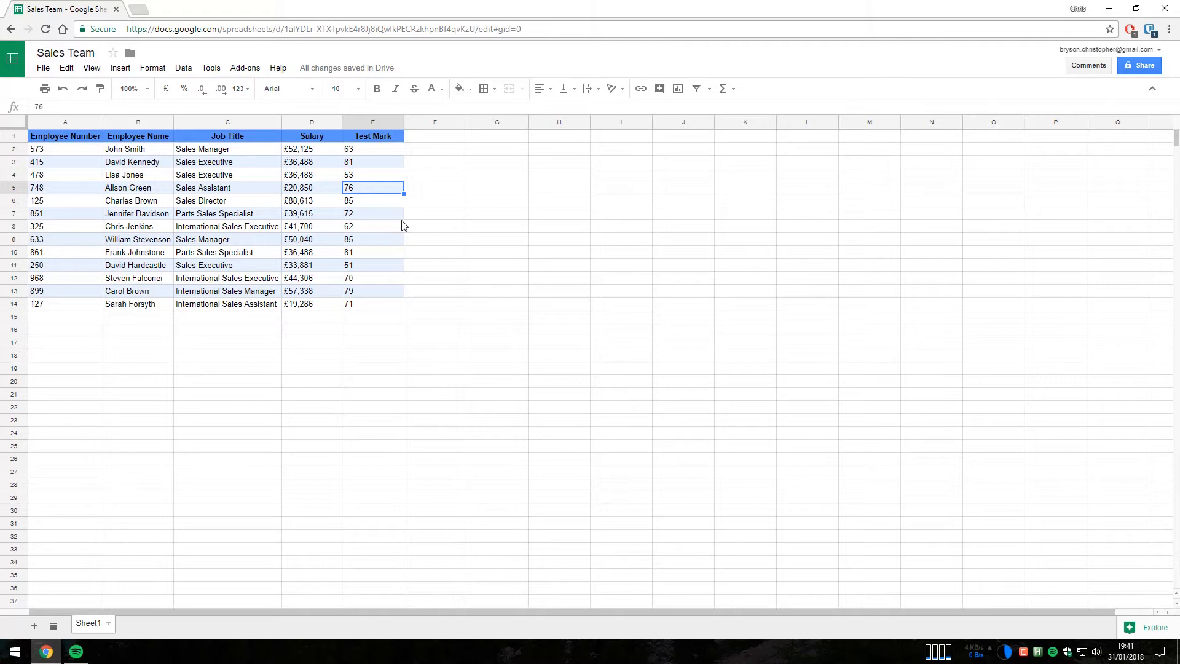
Add a "Pass/Fail" column header in F1, beside the Test Mark column
click(435, 138)
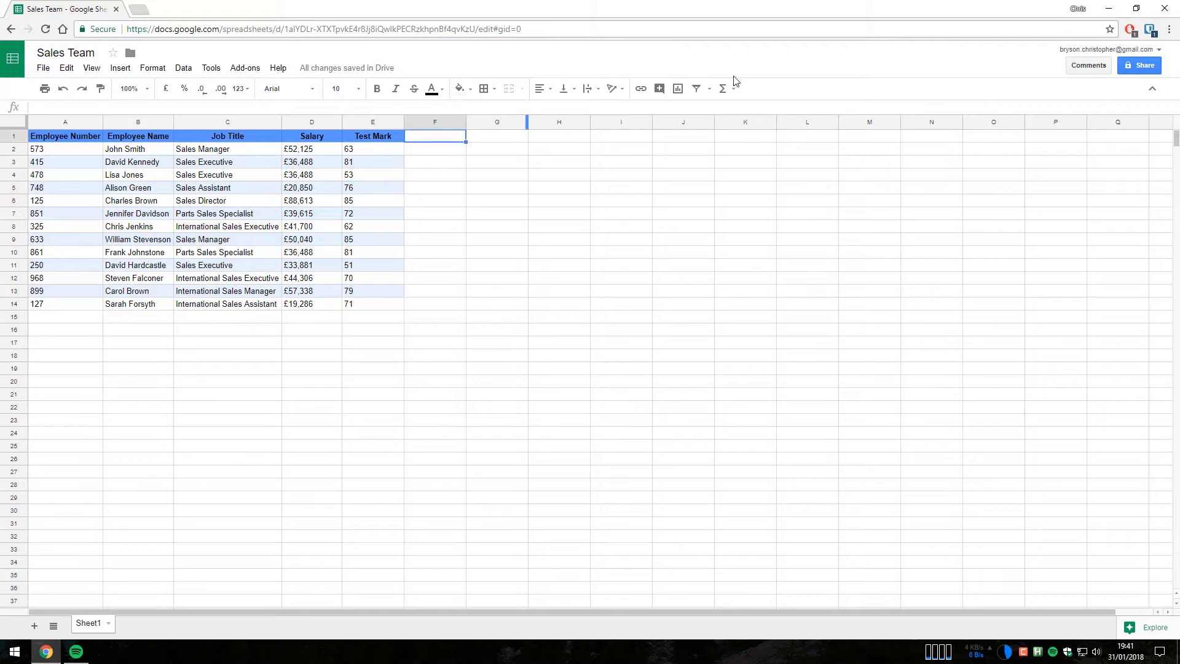
text(Pass/Fail)
key(Return)
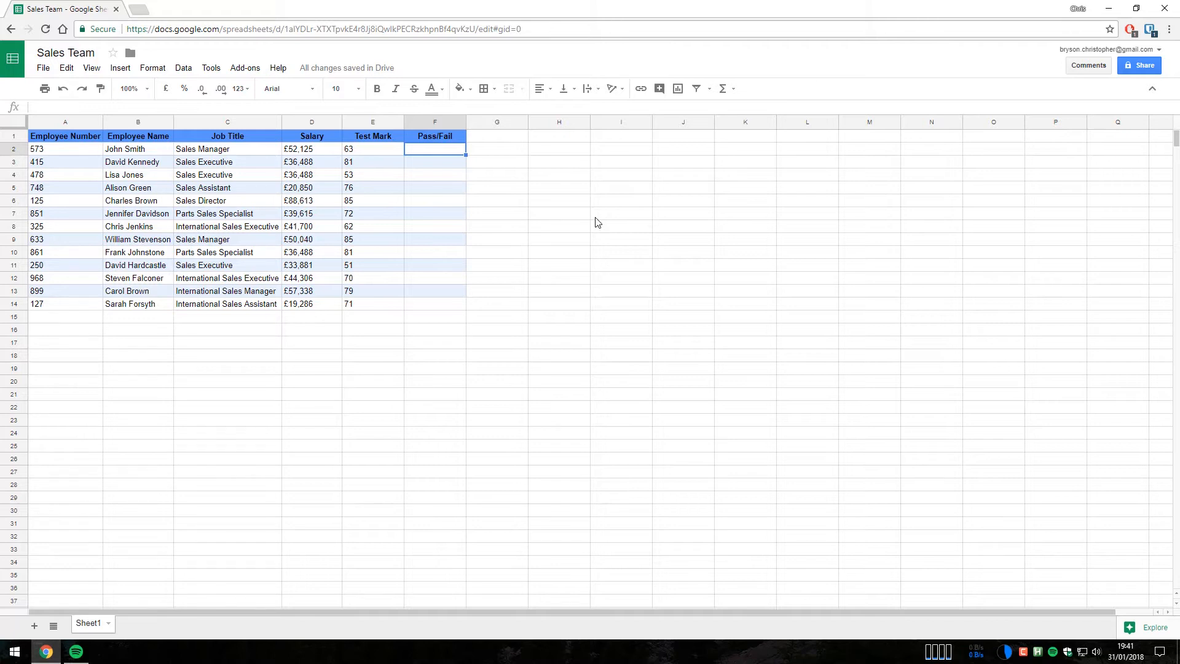
Enter the formula =if(E2>=70,"Pass","Fail") in F2 to grade the first employee's test mark
text(=)
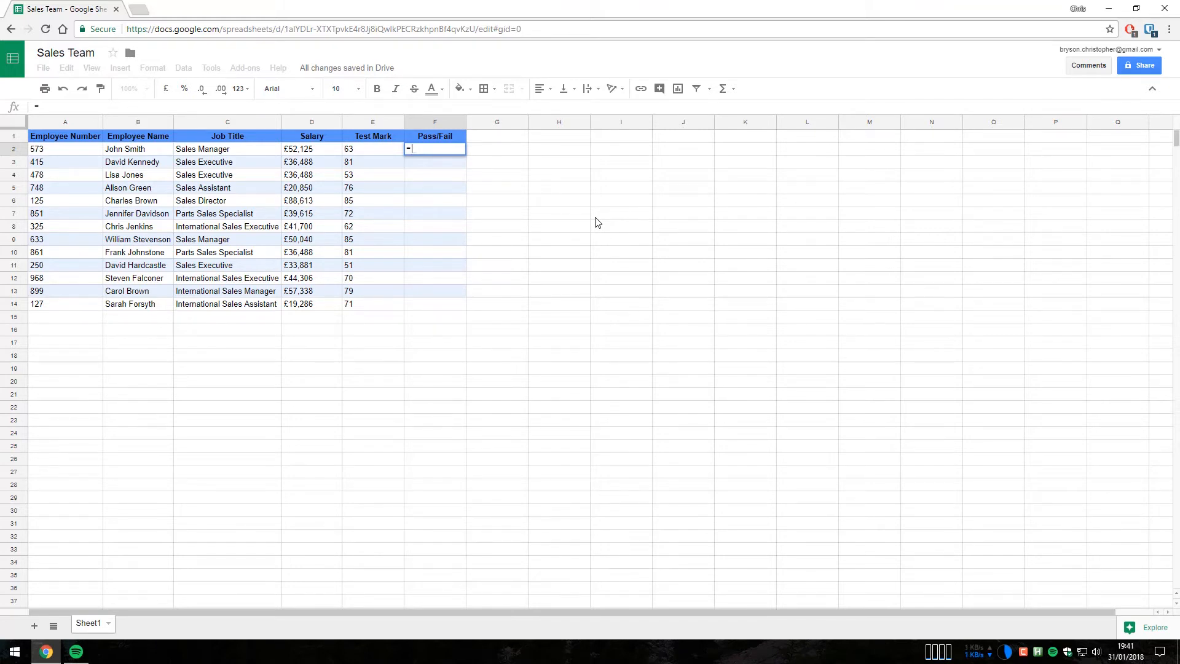
text(if)
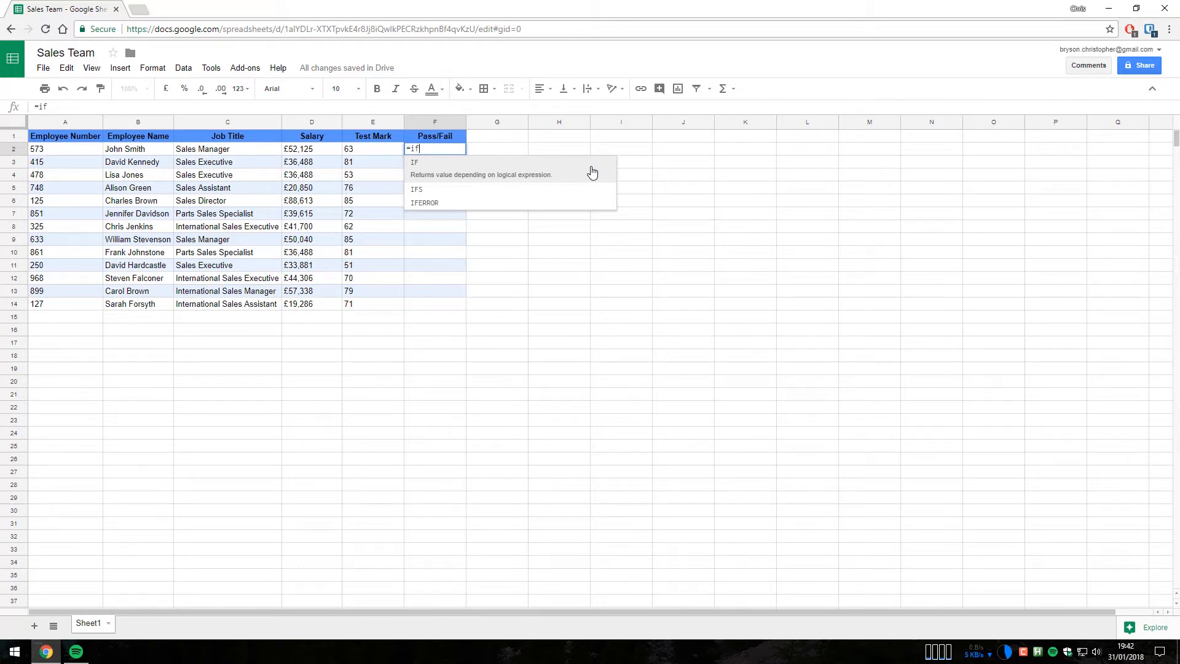
text(()
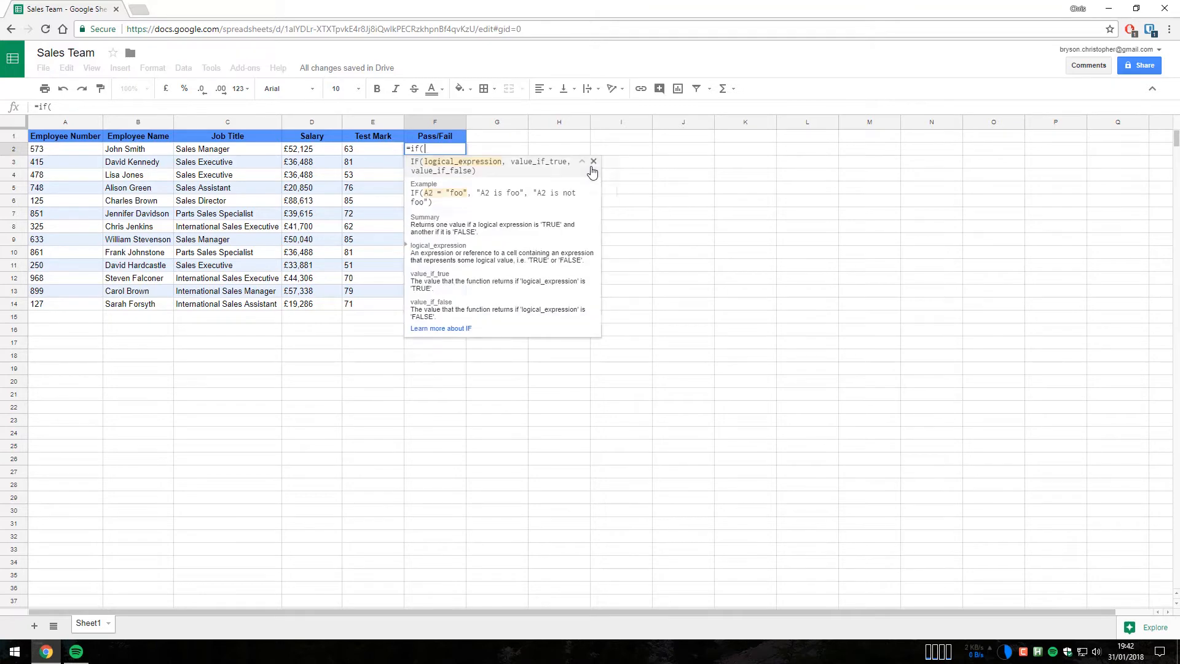
click(380, 152)
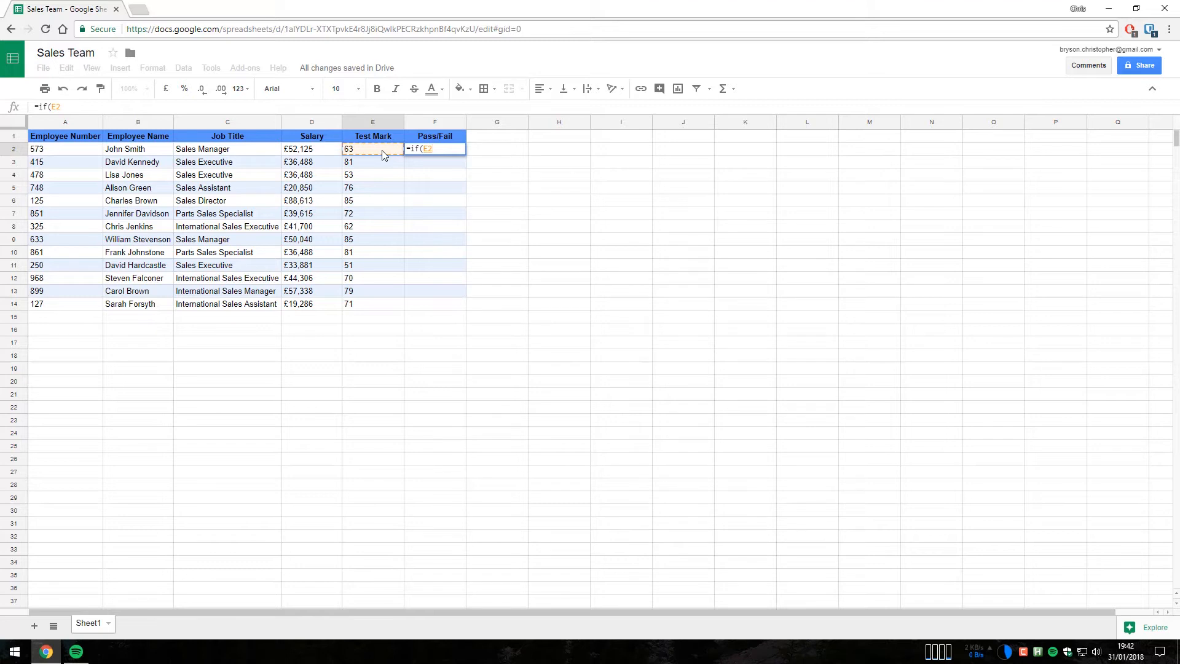
text(>)
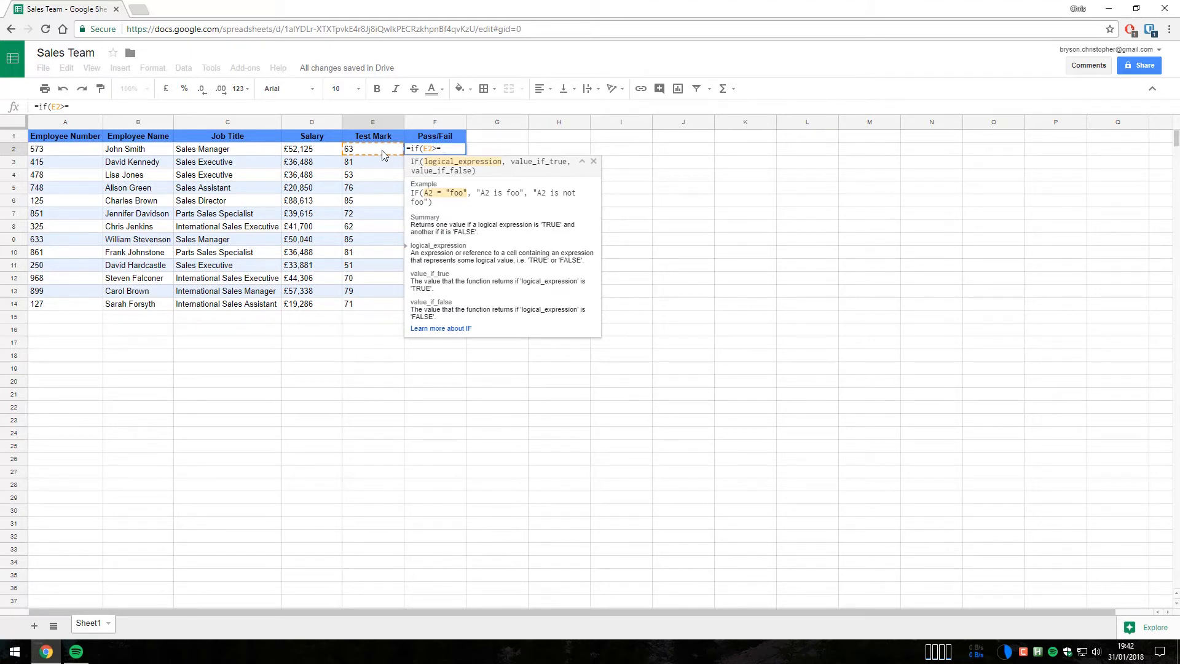
text(=70)
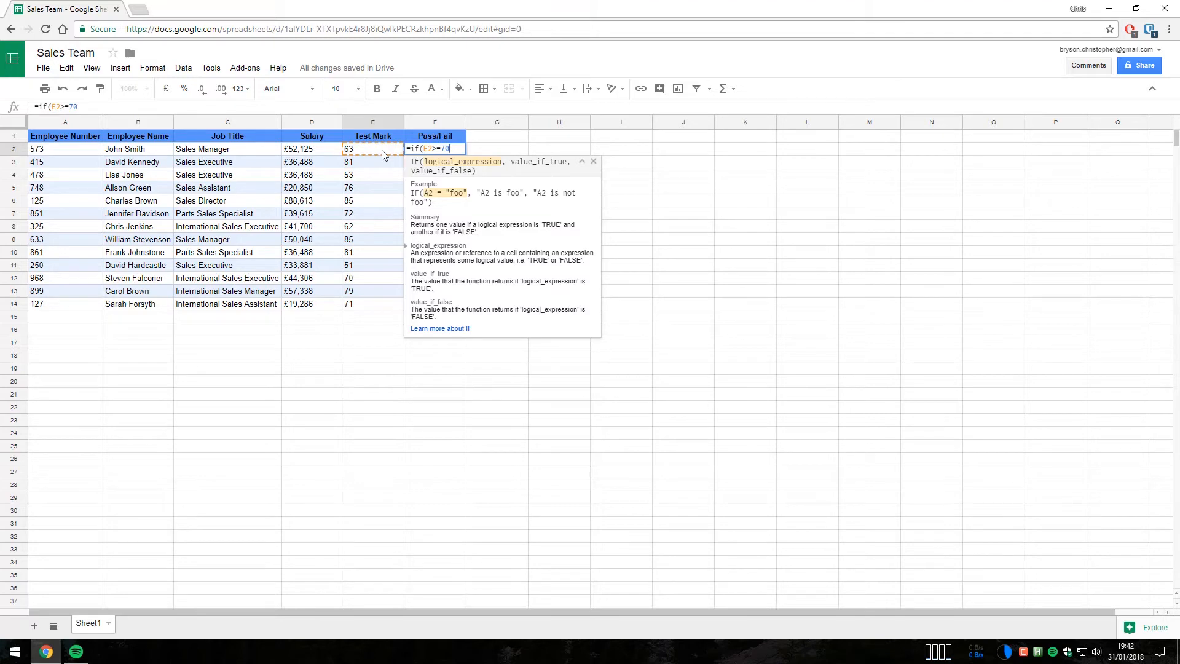
text(,)
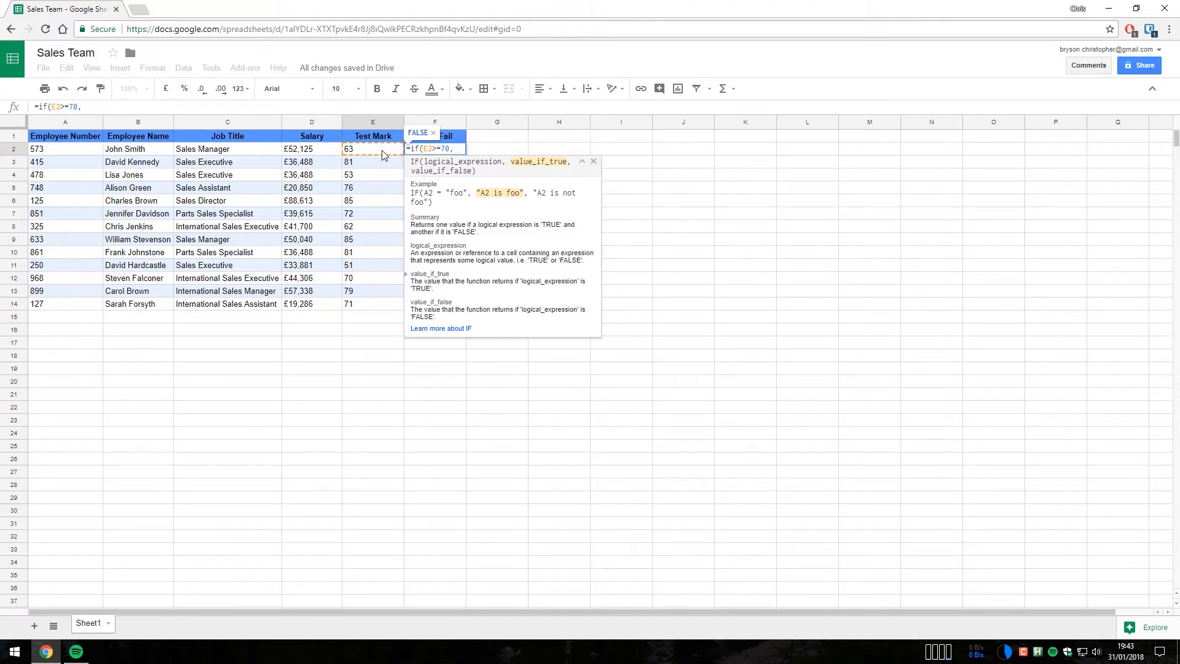
text("Pass)
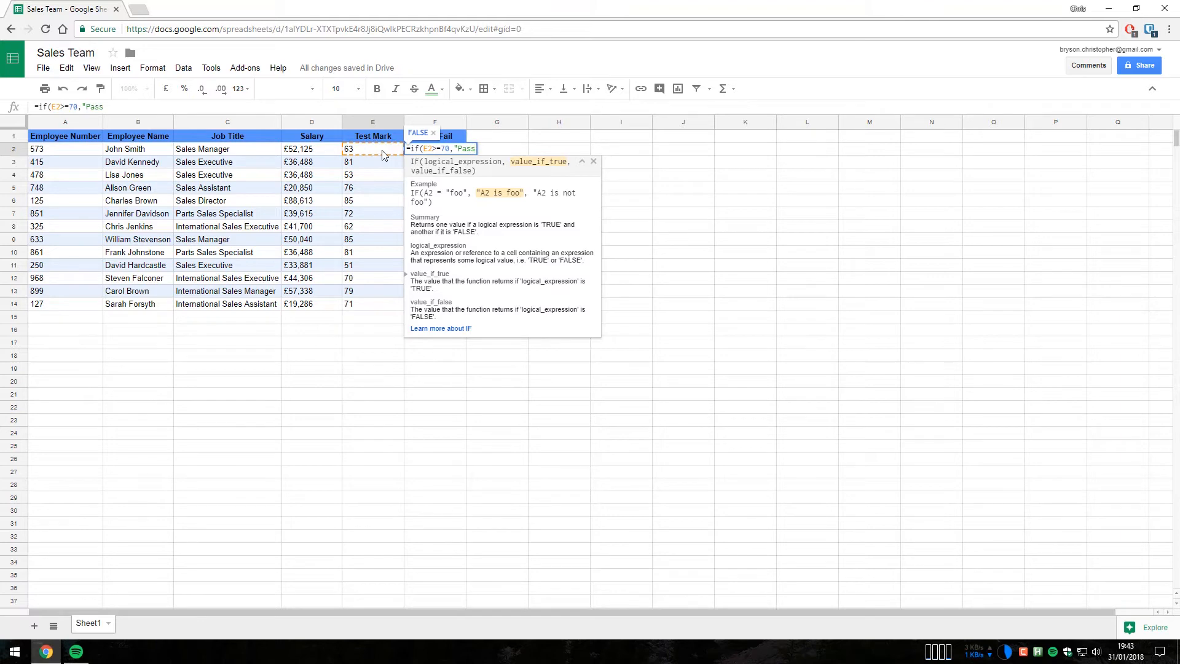
text(",)
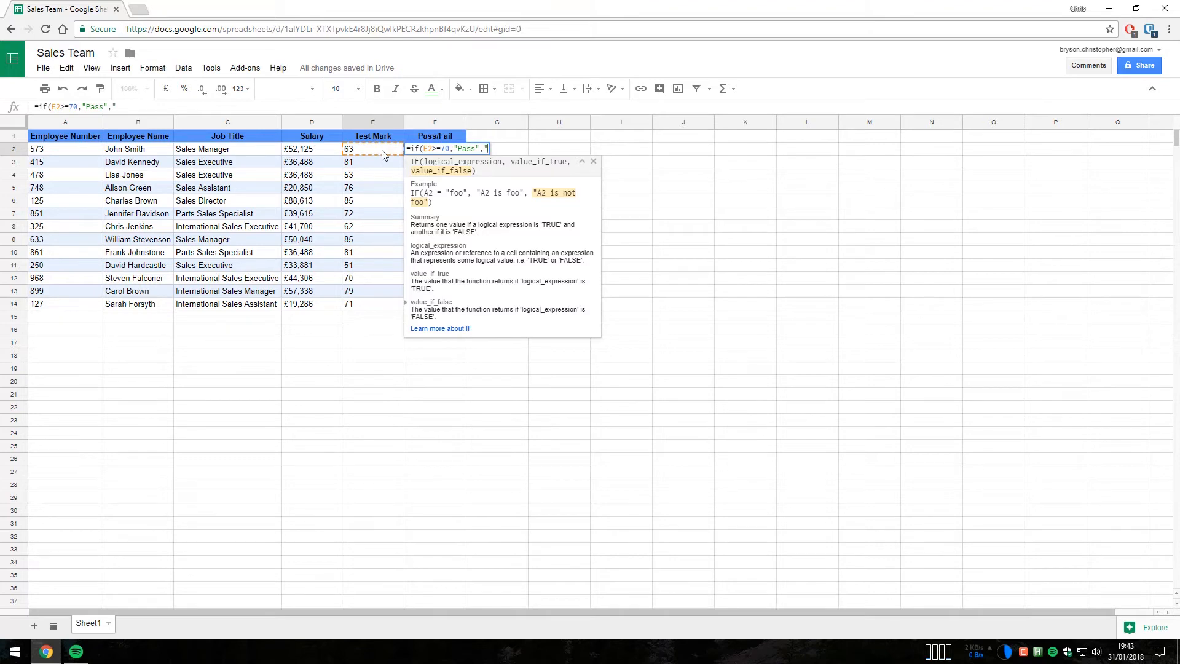
text("Fail)
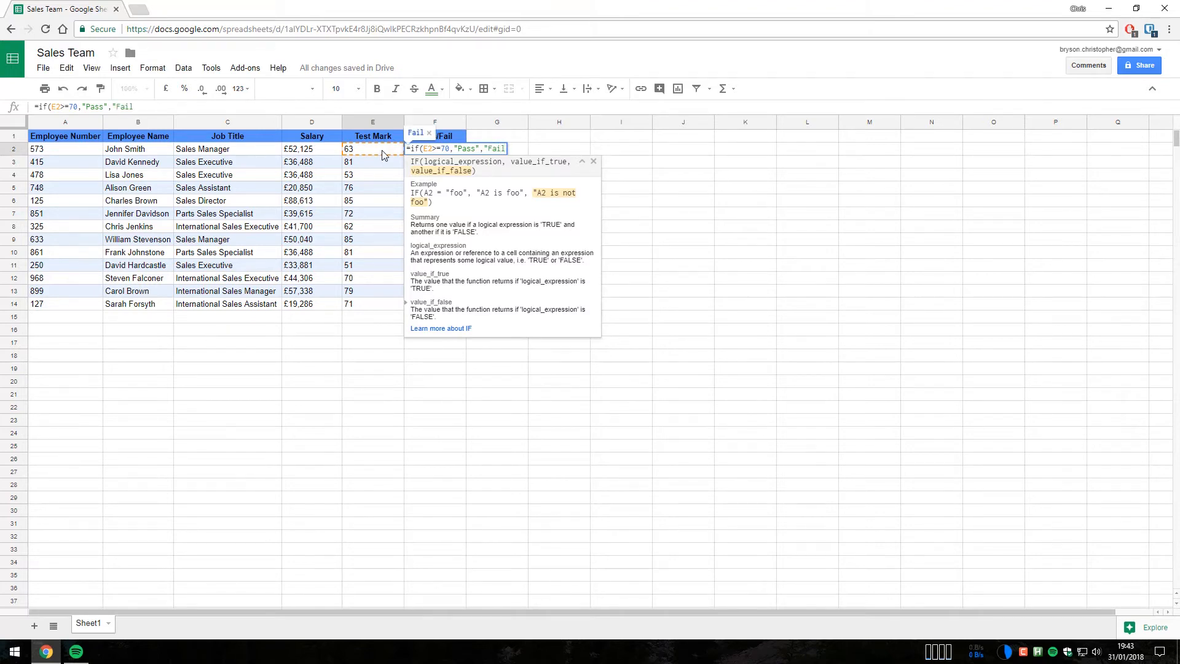
text("))
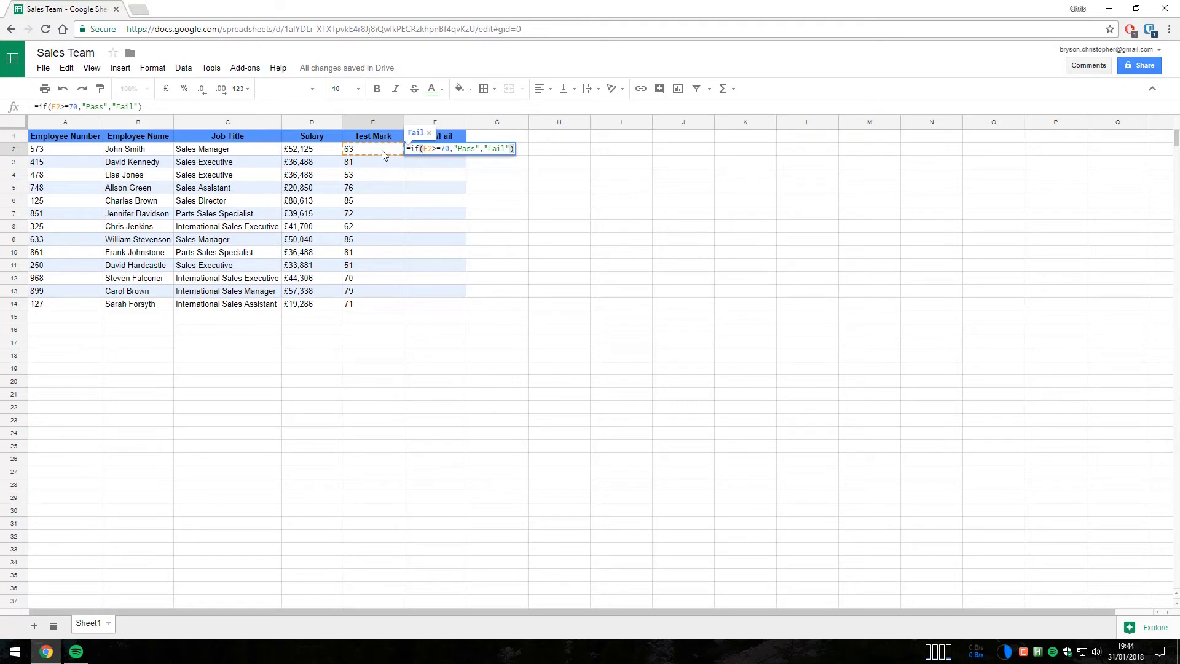
key(Return)
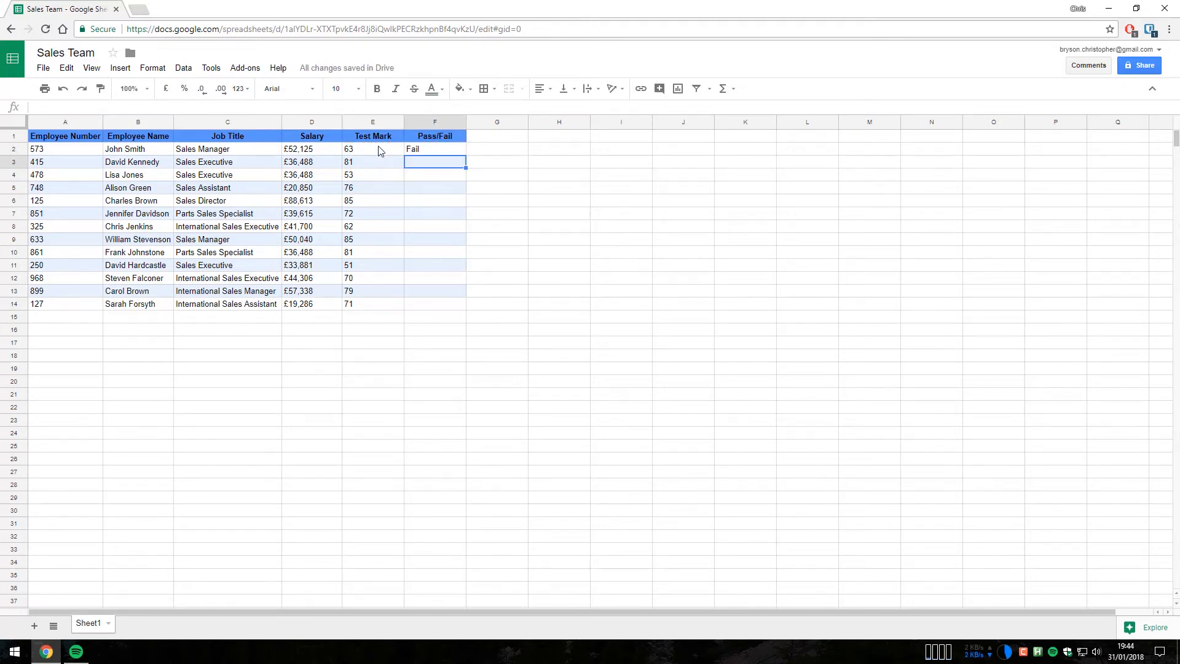
Test the F2 formula by setting the test mark in E2 to 83, and restore the mark to 63
click(383, 151)
text(83)
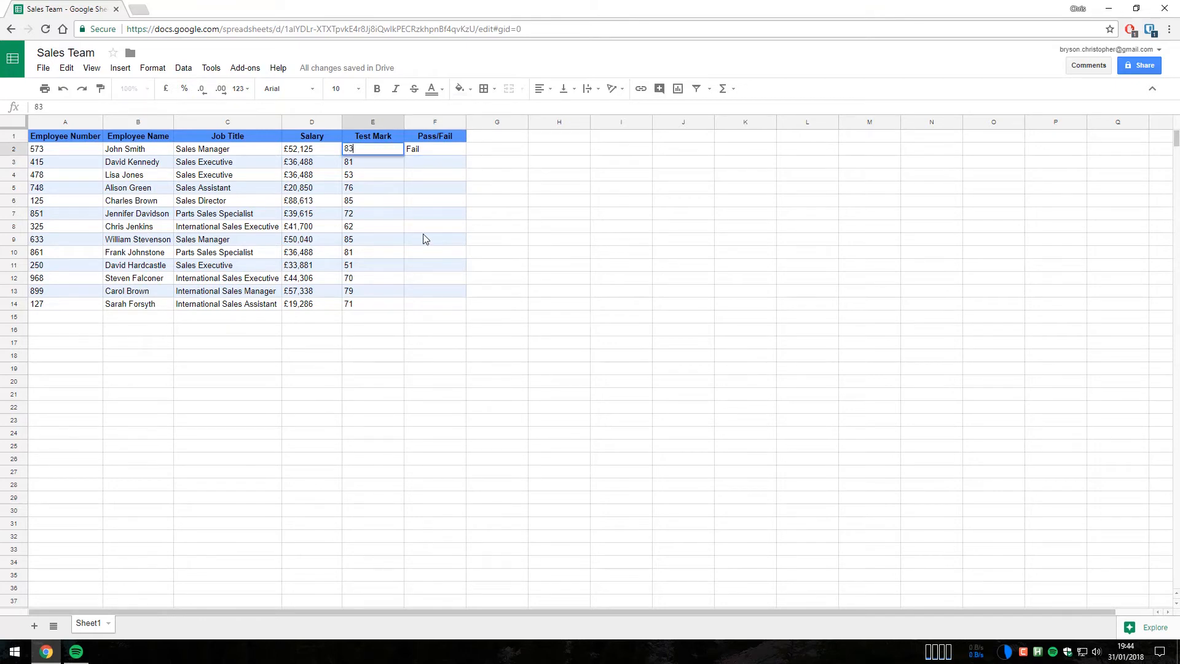
key(Return)
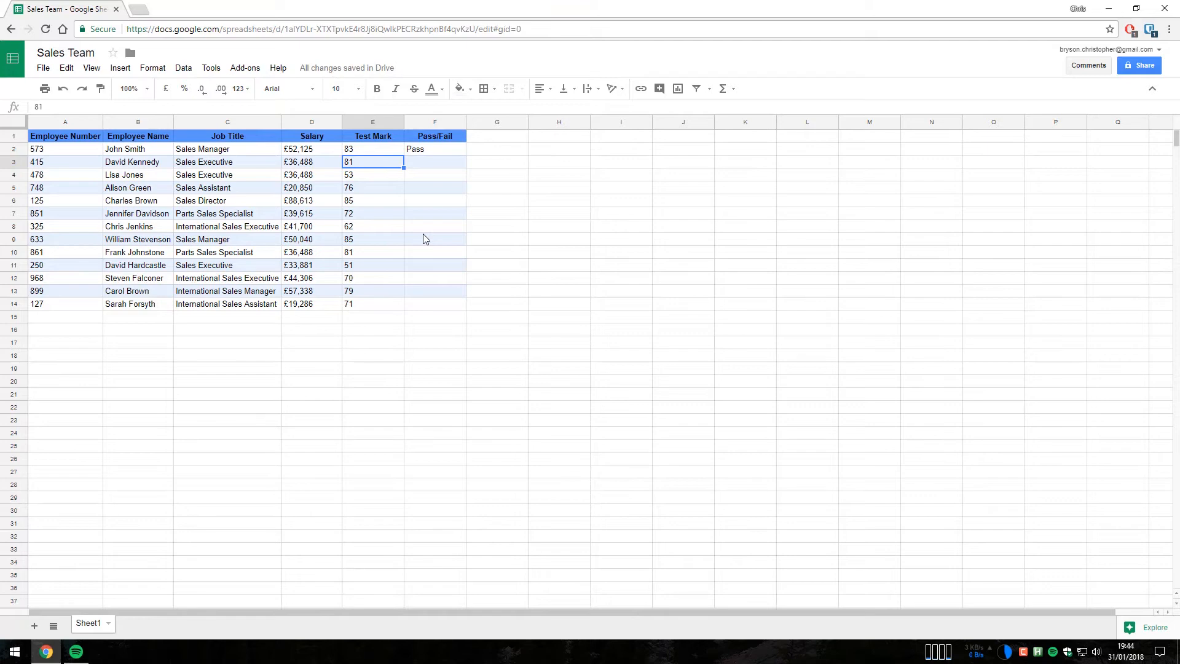
key(Up)
text(63)
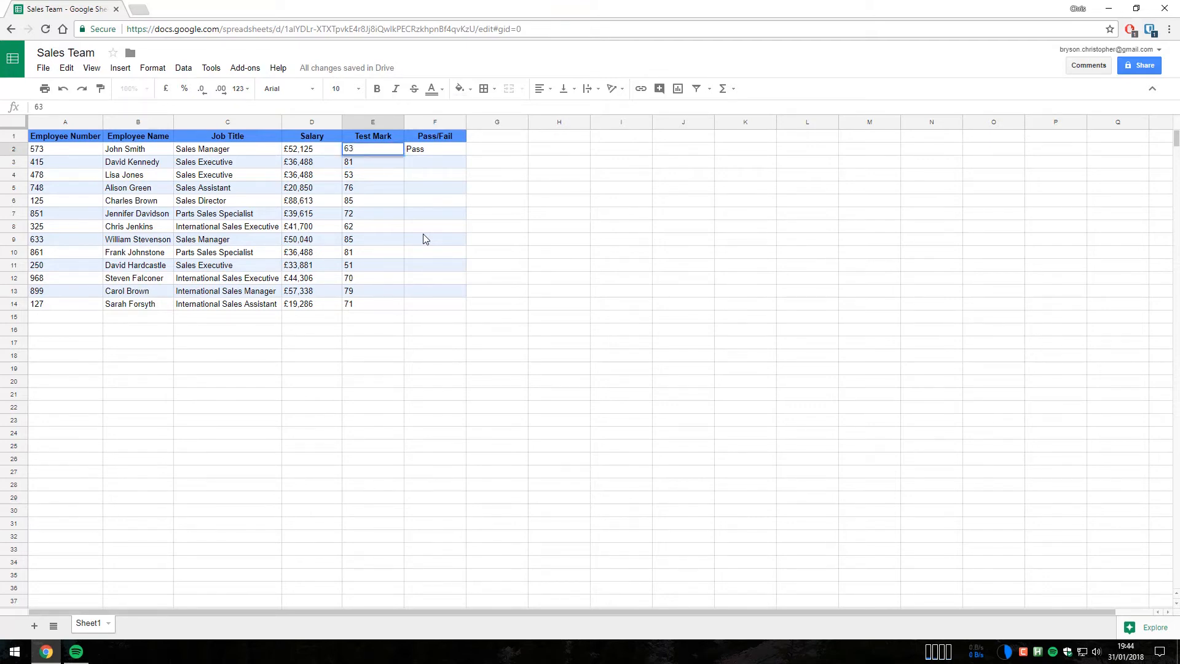
key(Return)
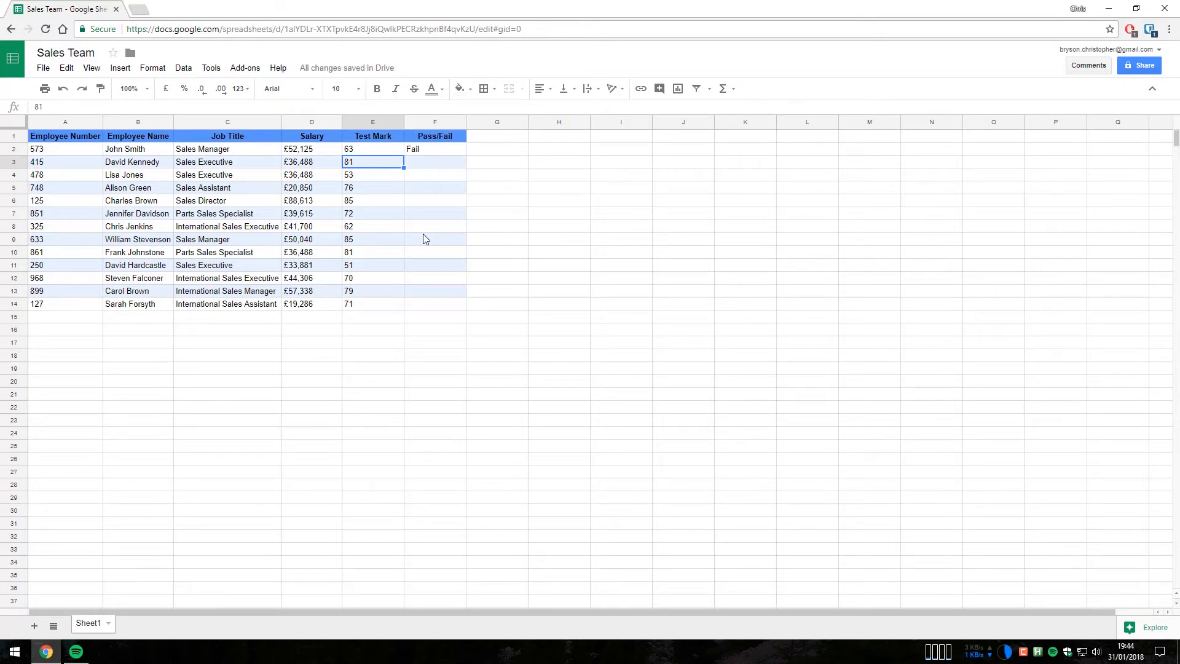
Fill the IF formula from F2 down the Pass/Fail column to F14, first as far as F7
click(435, 149)
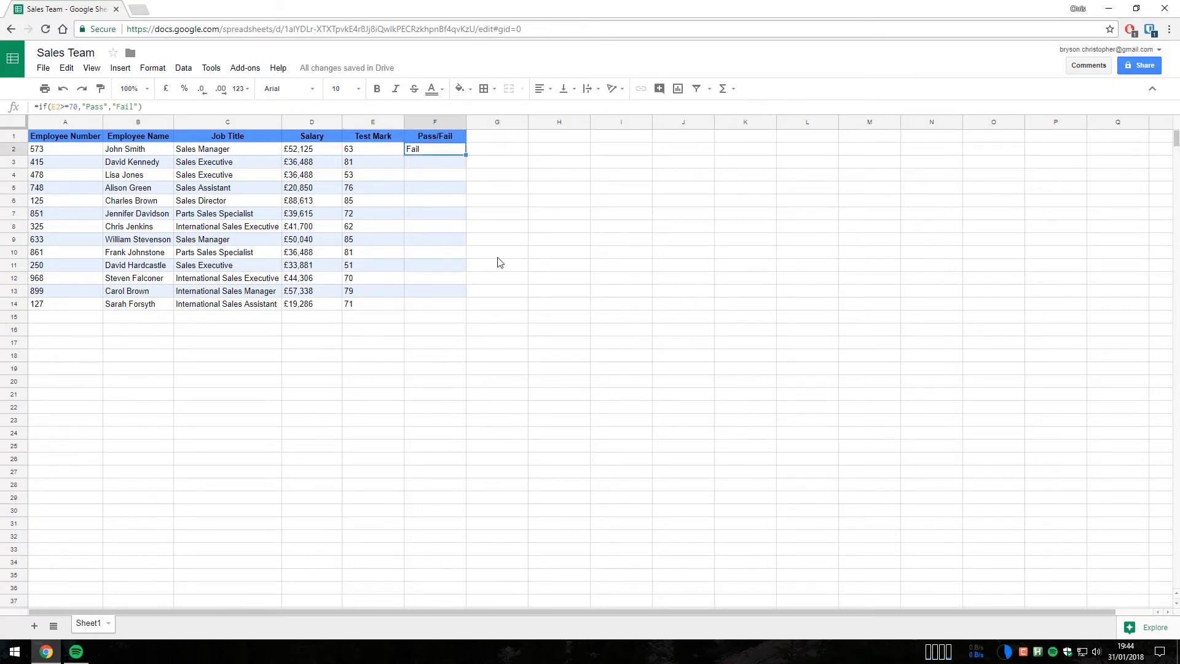
drag(465, 155, 462, 215)
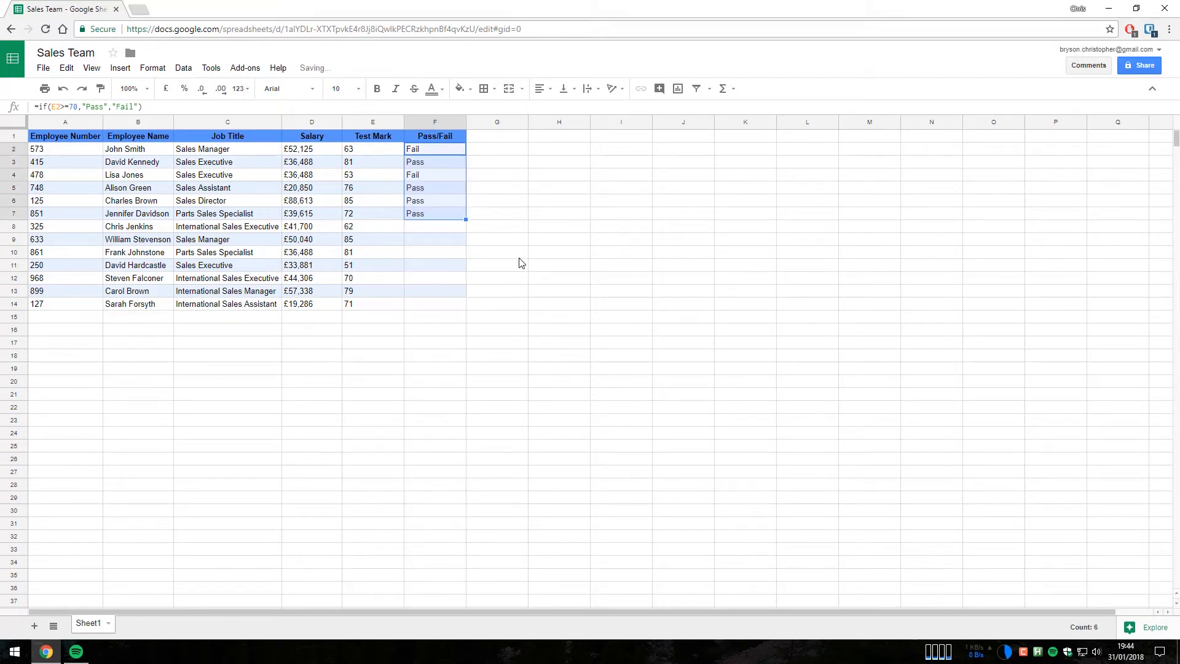
click(473, 231)
click(451, 215)
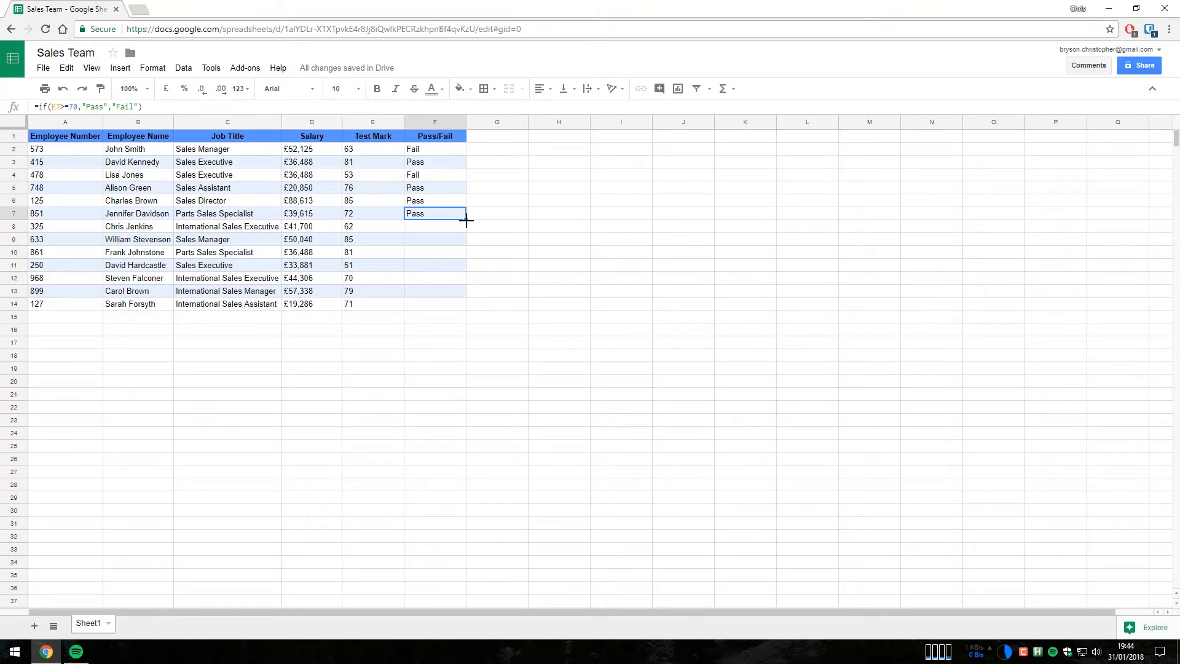
double_click(466, 220)
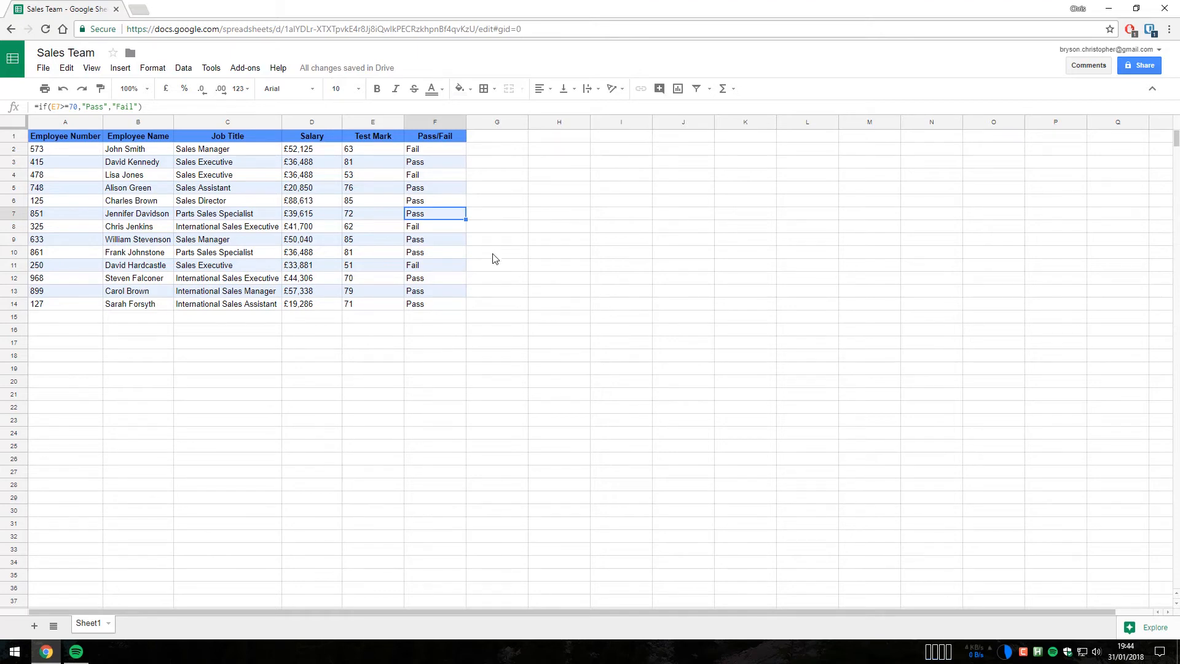
Test the copied formula in F14 by setting the mark in E14 to 41, and restore the mark to 71
click(444, 309)
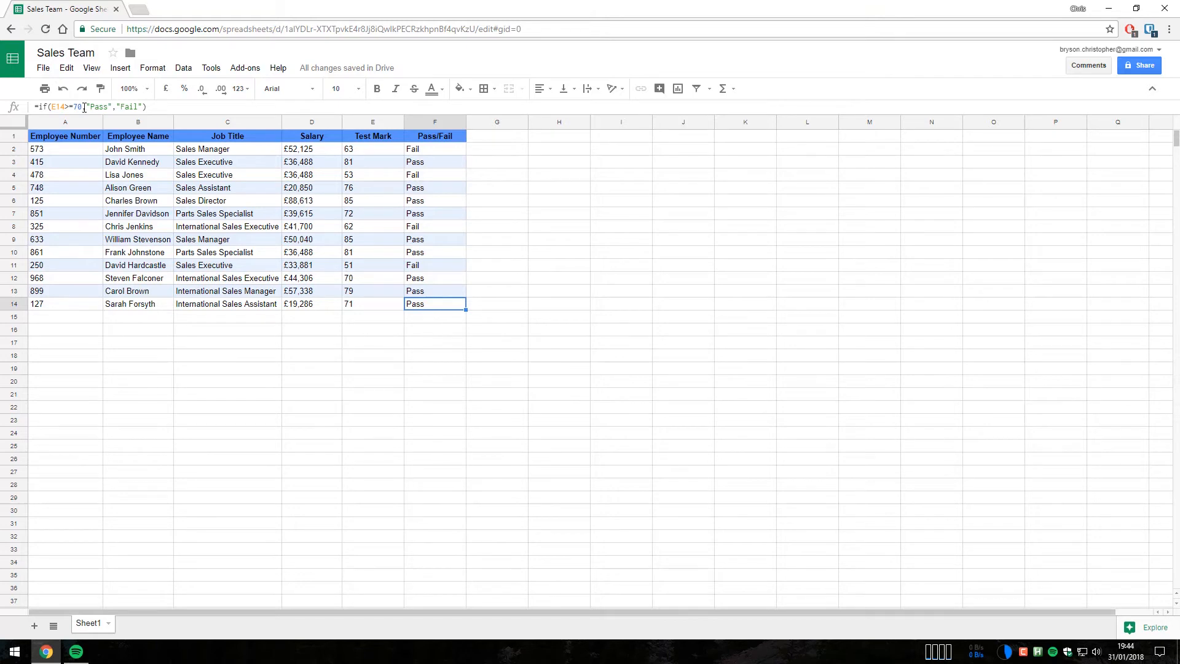
click(353, 307)
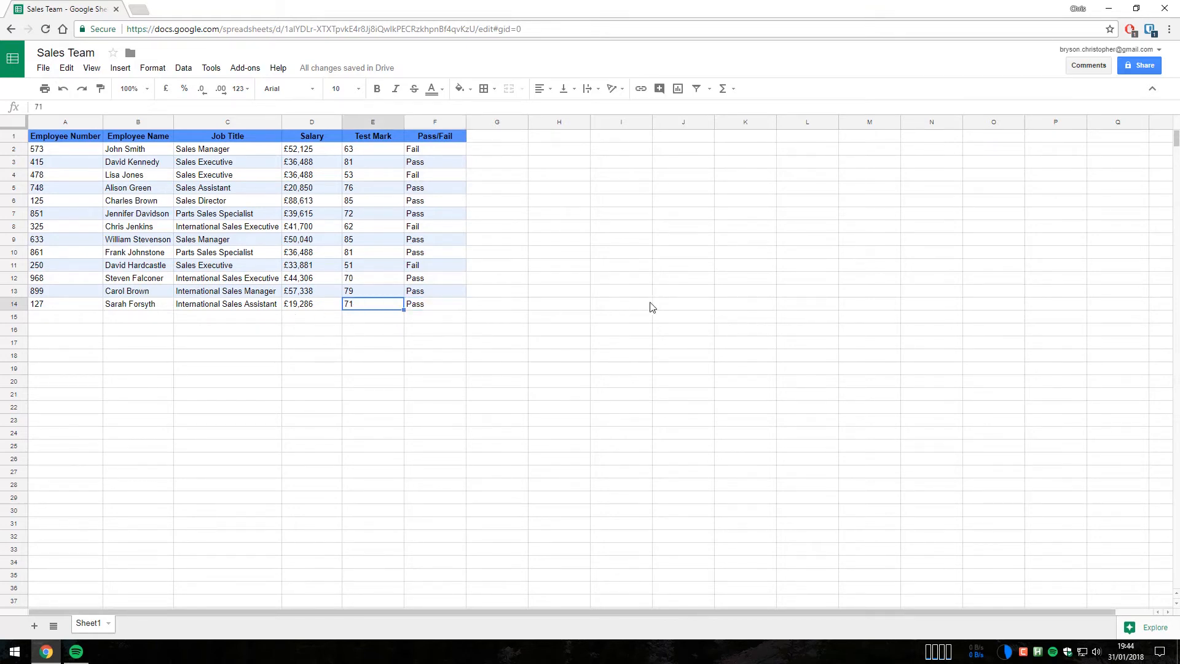
text(41)
key(Return)
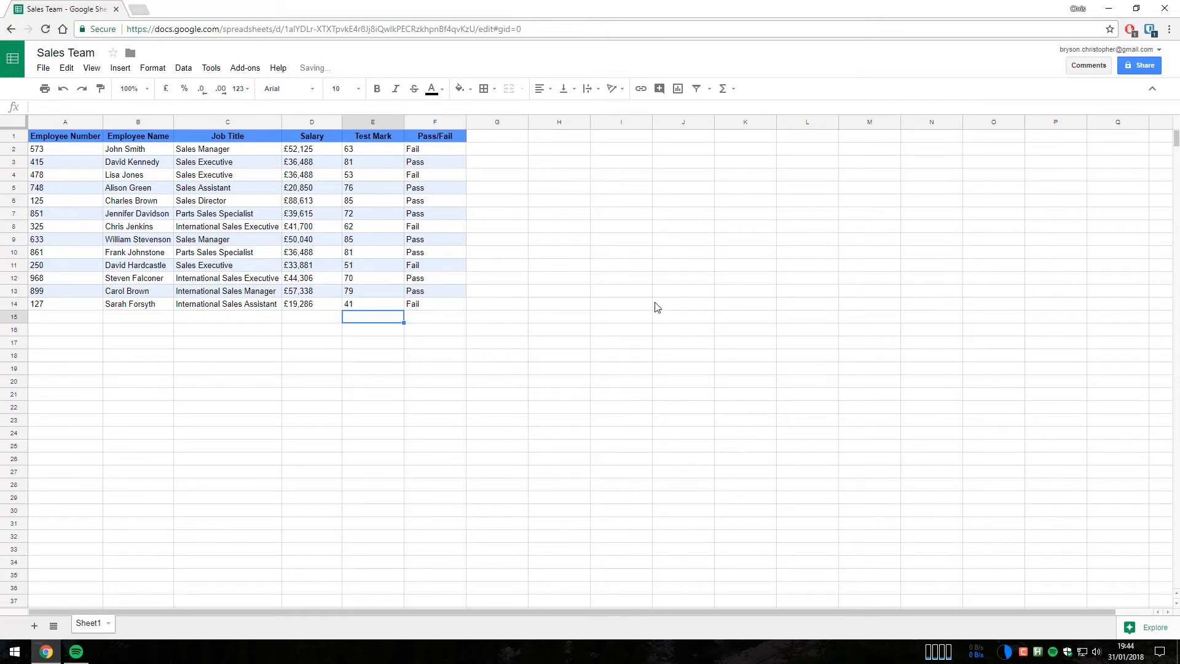
key(Up)
text(71)
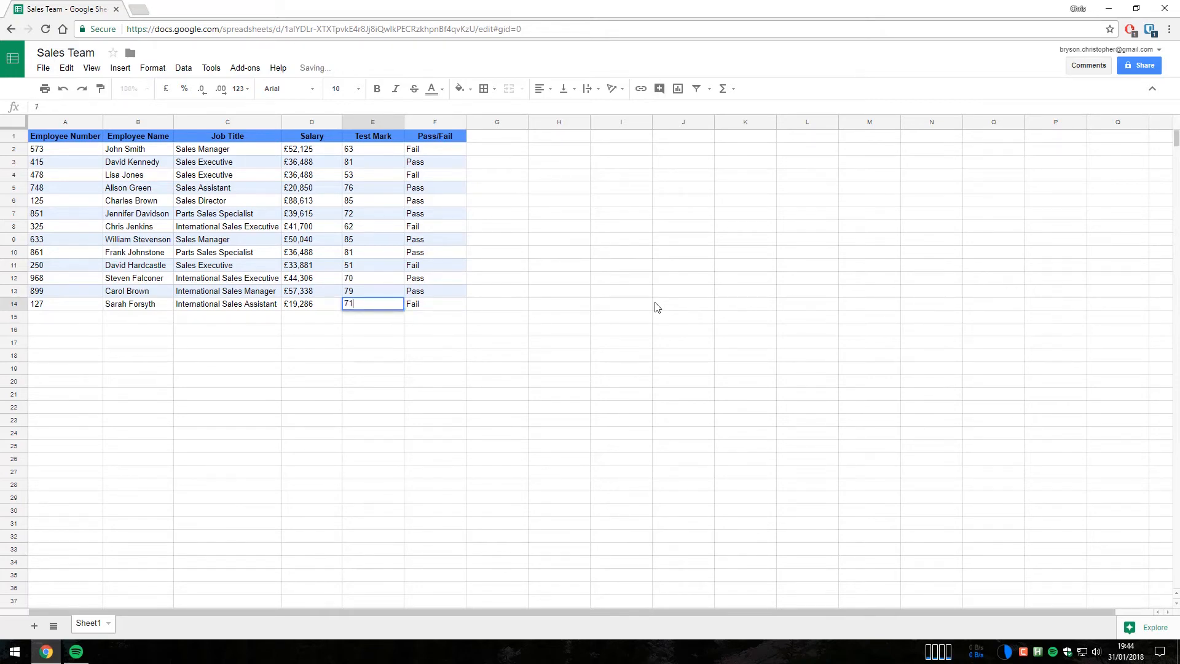
key(Return)
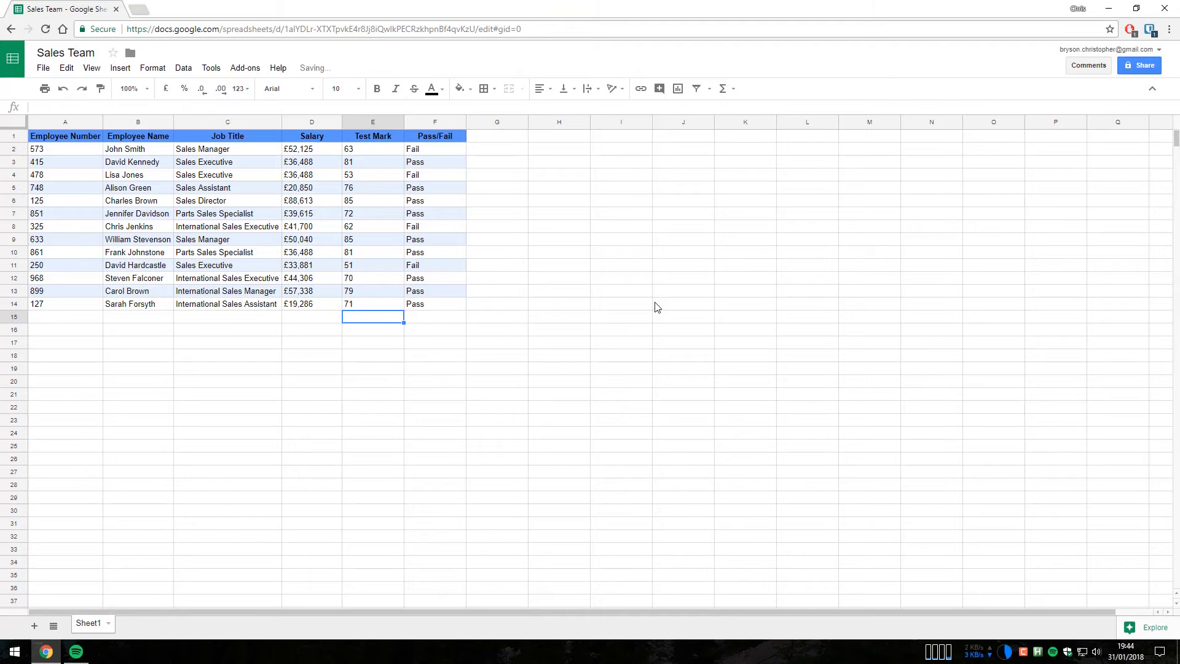
Compare the IF formulas in F2 and F12, and change F12's condition to E12>70
click(431, 150)
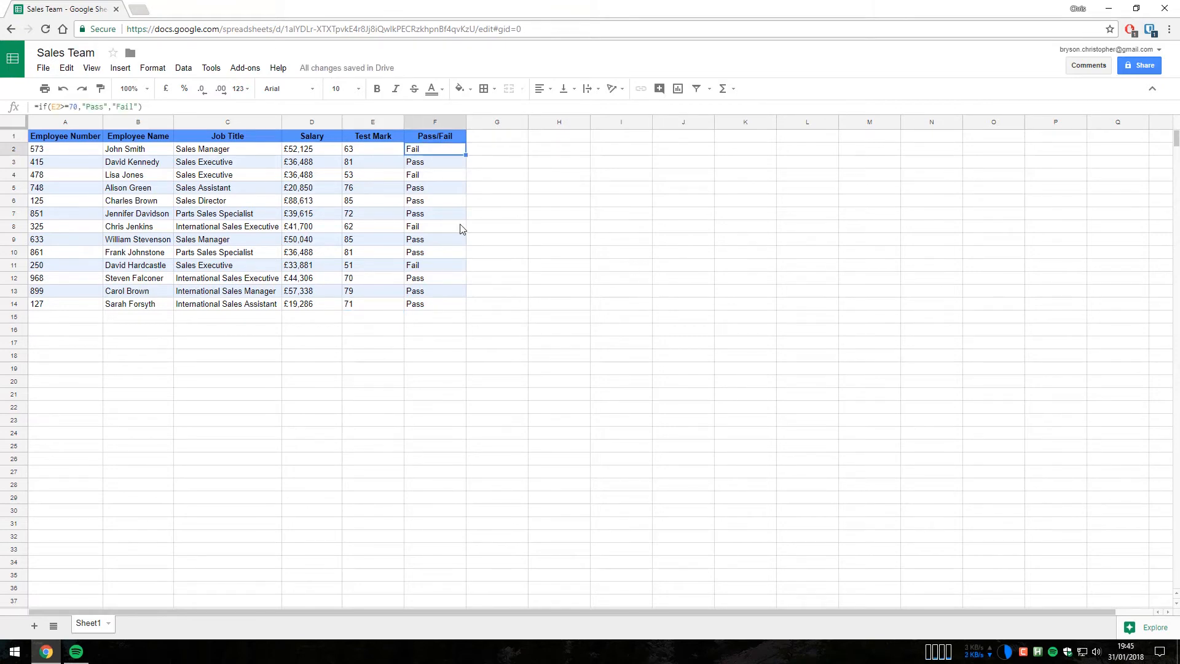
click(381, 279)
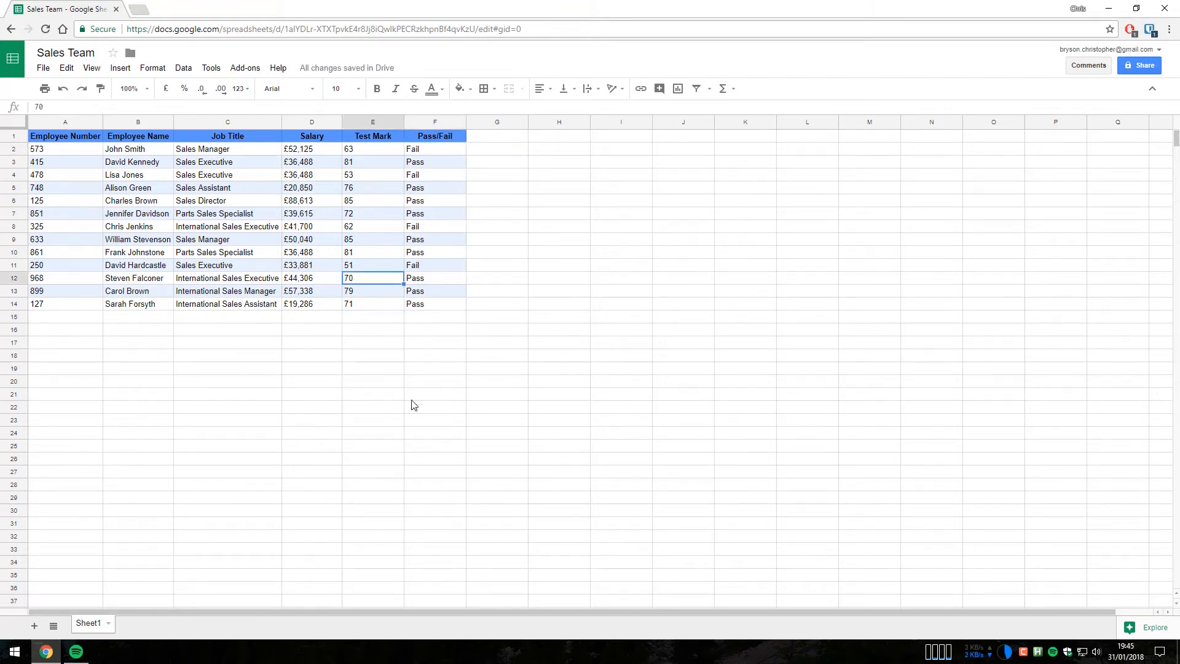
click(441, 282)
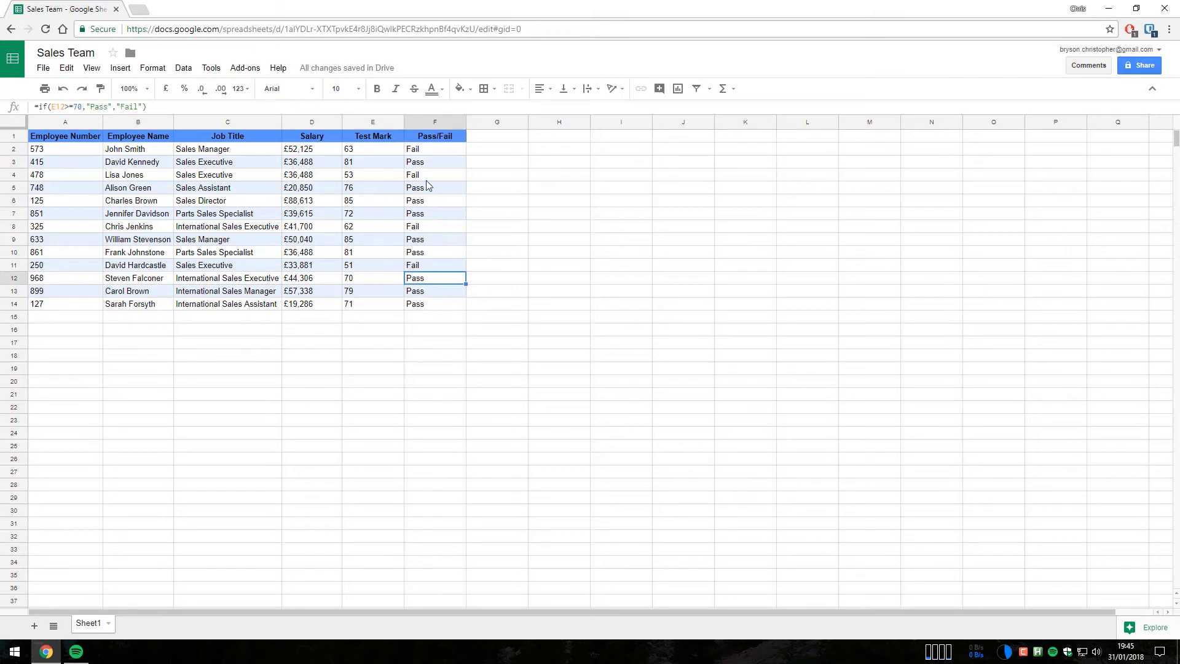
click(425, 152)
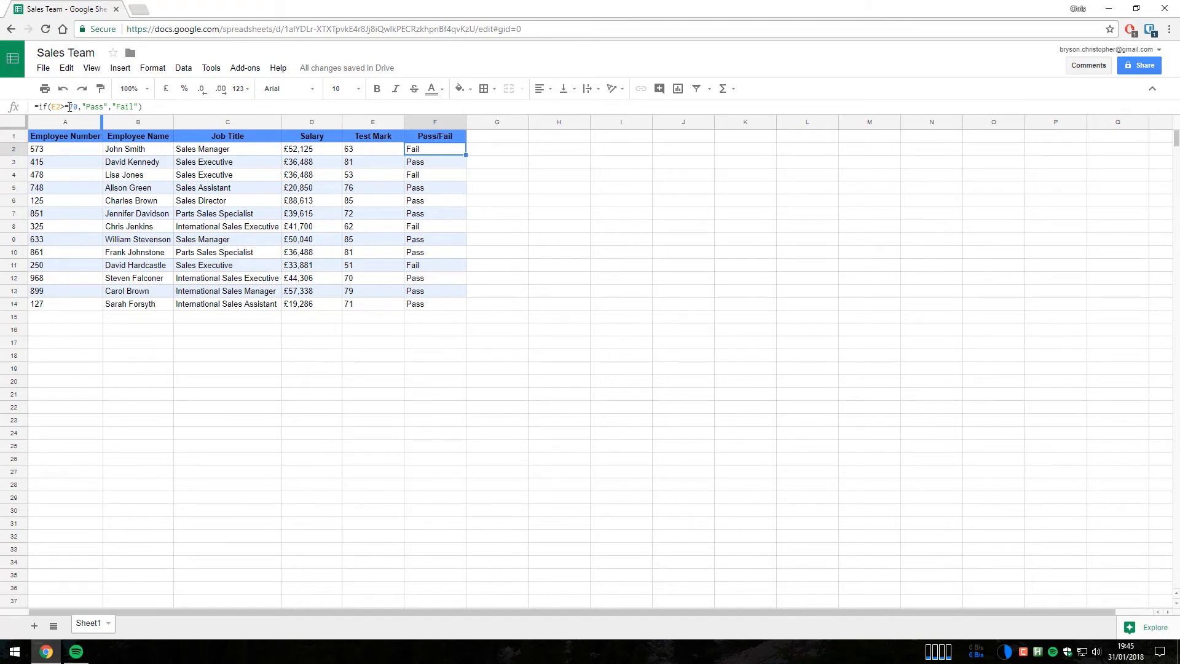
click(433, 283)
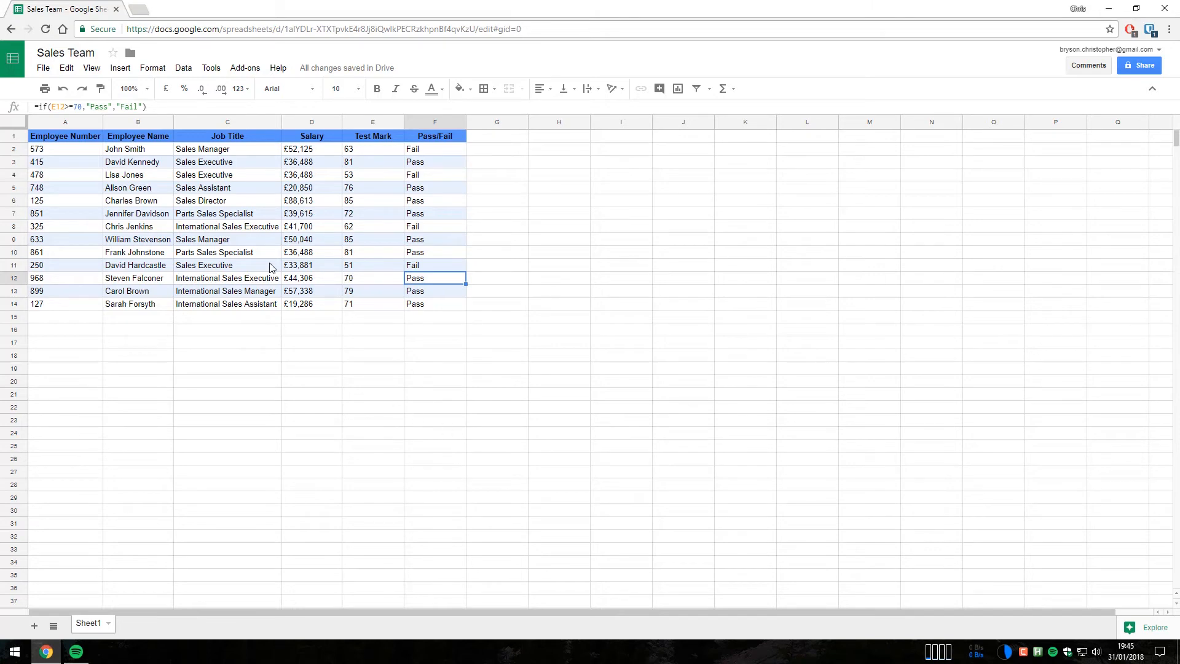
click(74, 107)
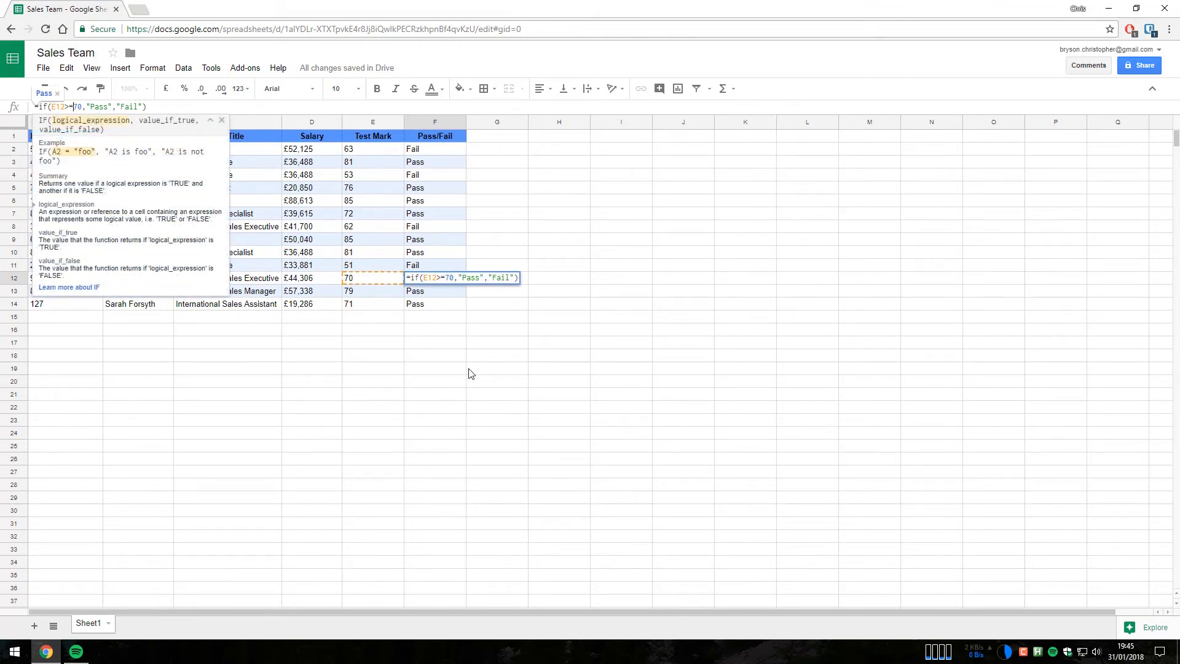
key(BackSpace)
key(Return)
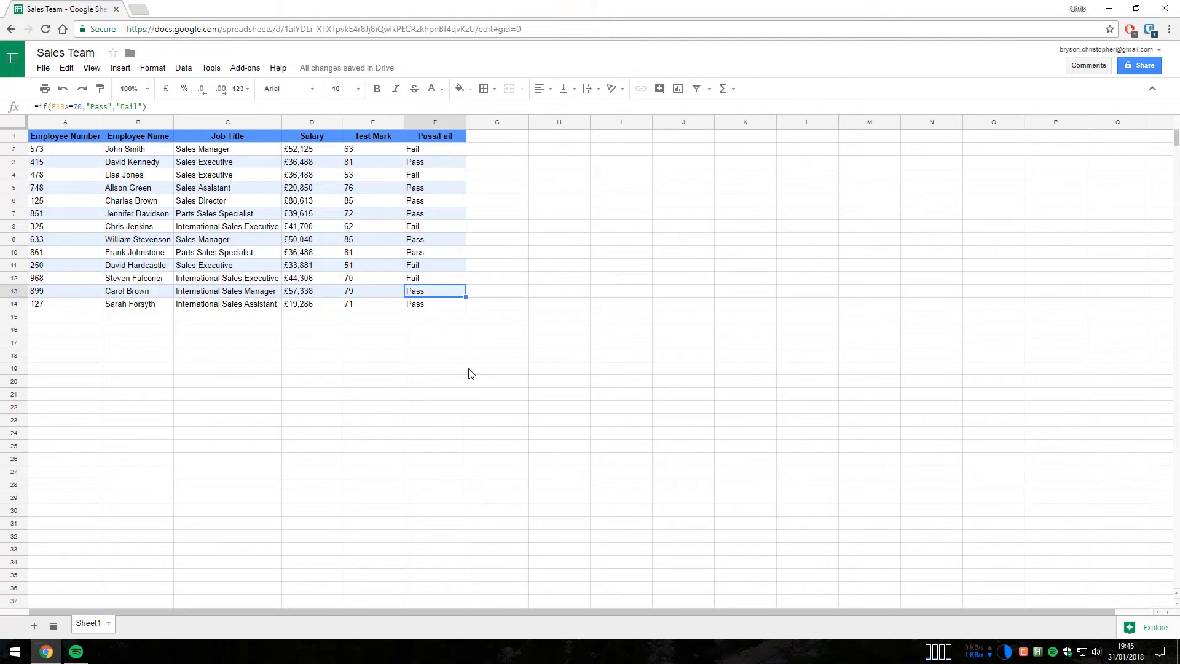
key(Up)
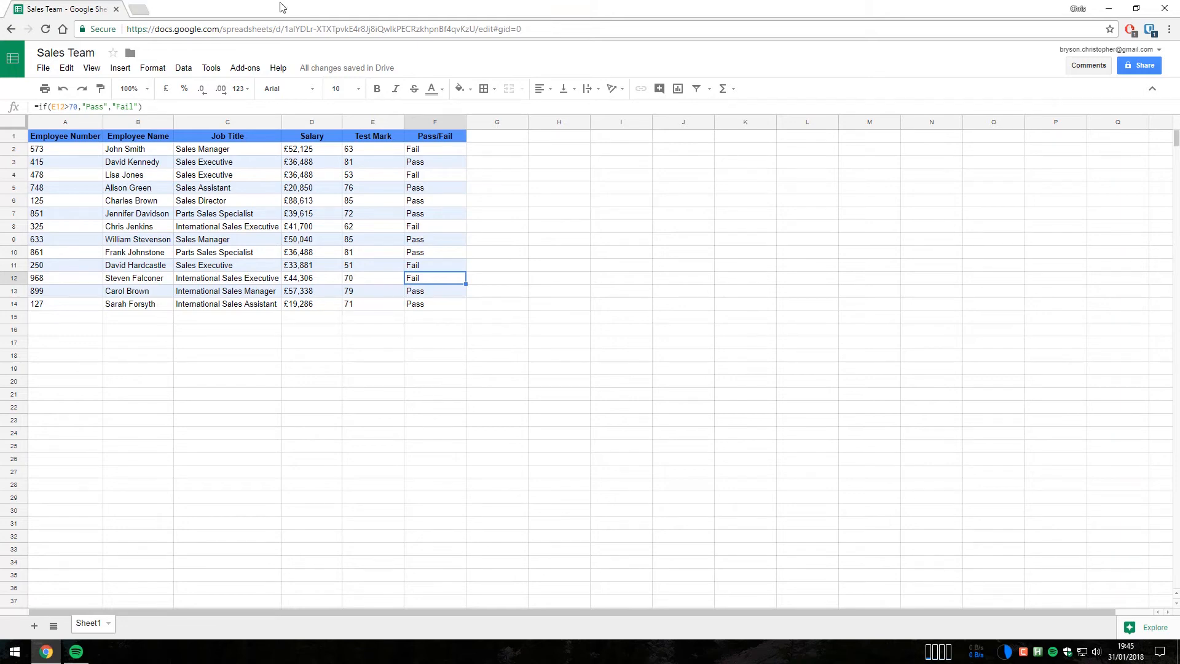
Try E12>69 as the condition in F12's IF formula, and undo both edits of that formula
click(77, 107)
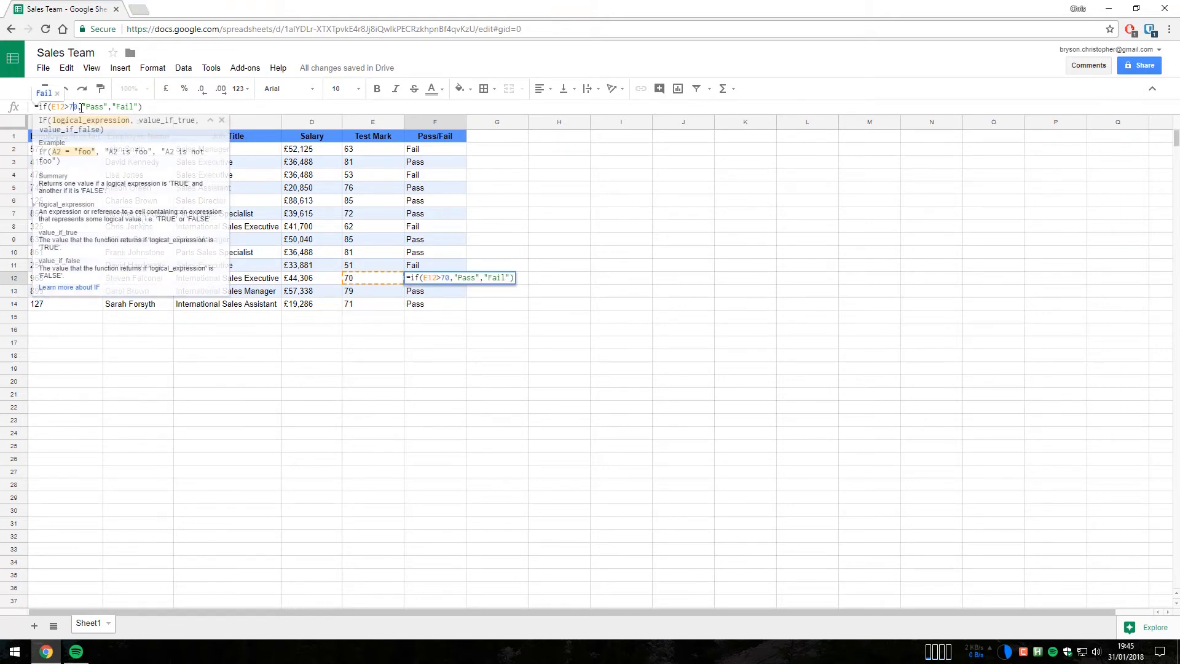
key(BackSpace)
key(BackSpace)
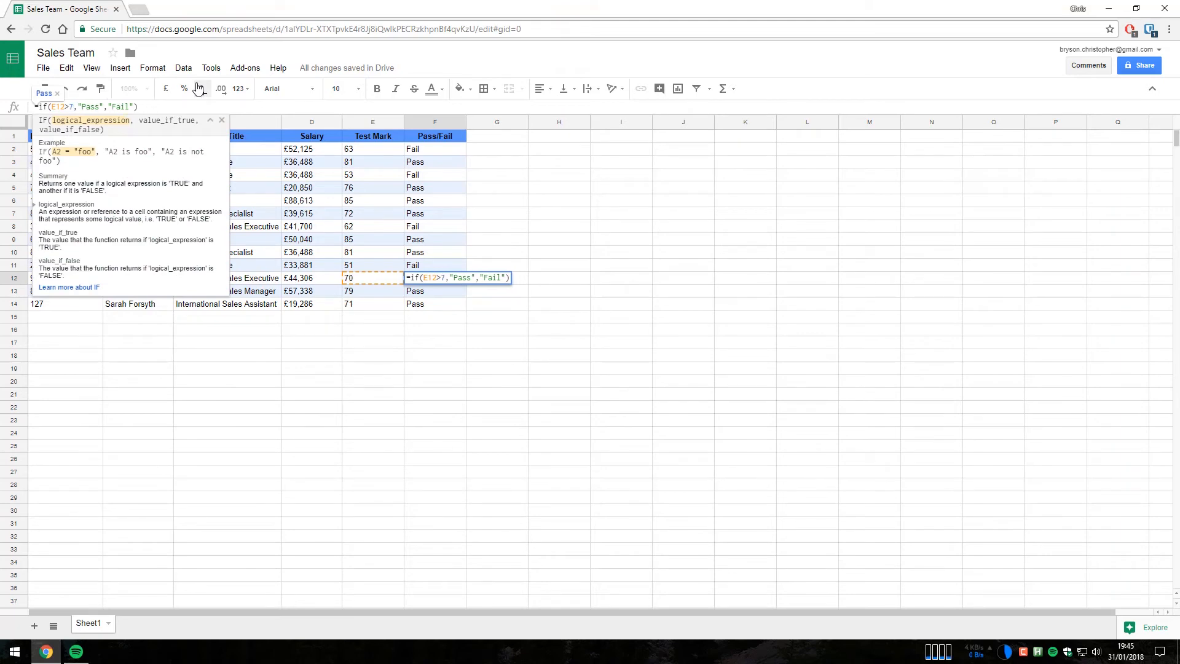
text(69)
key(Return)
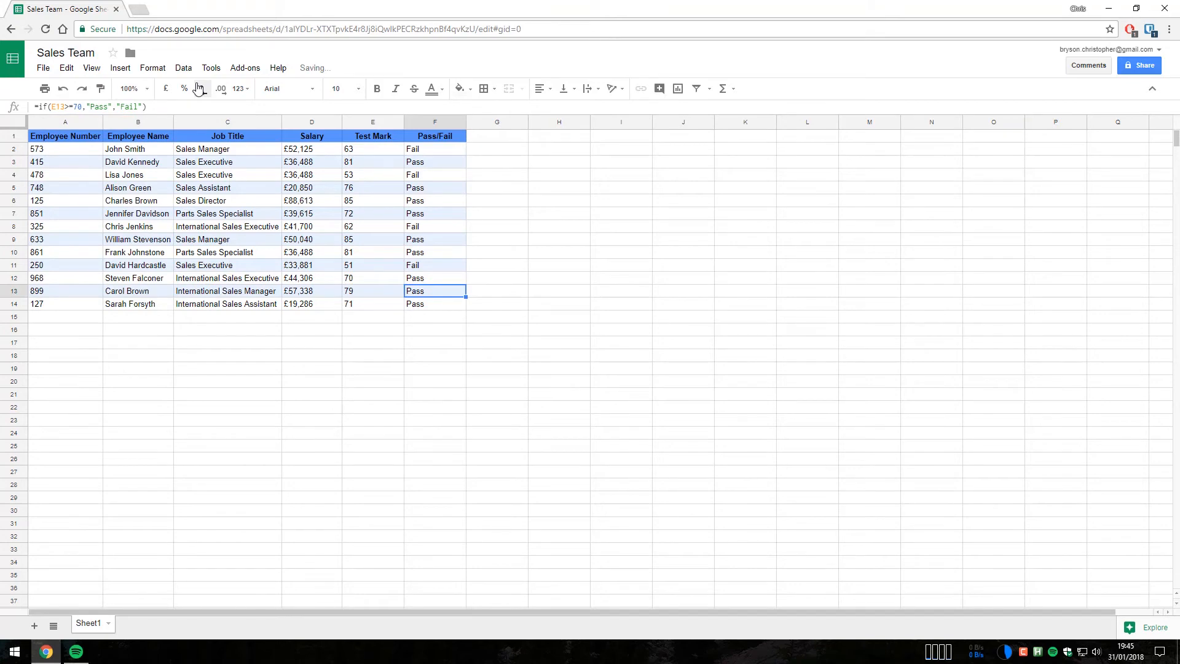
key(Up)
key(Up)
key(Down)
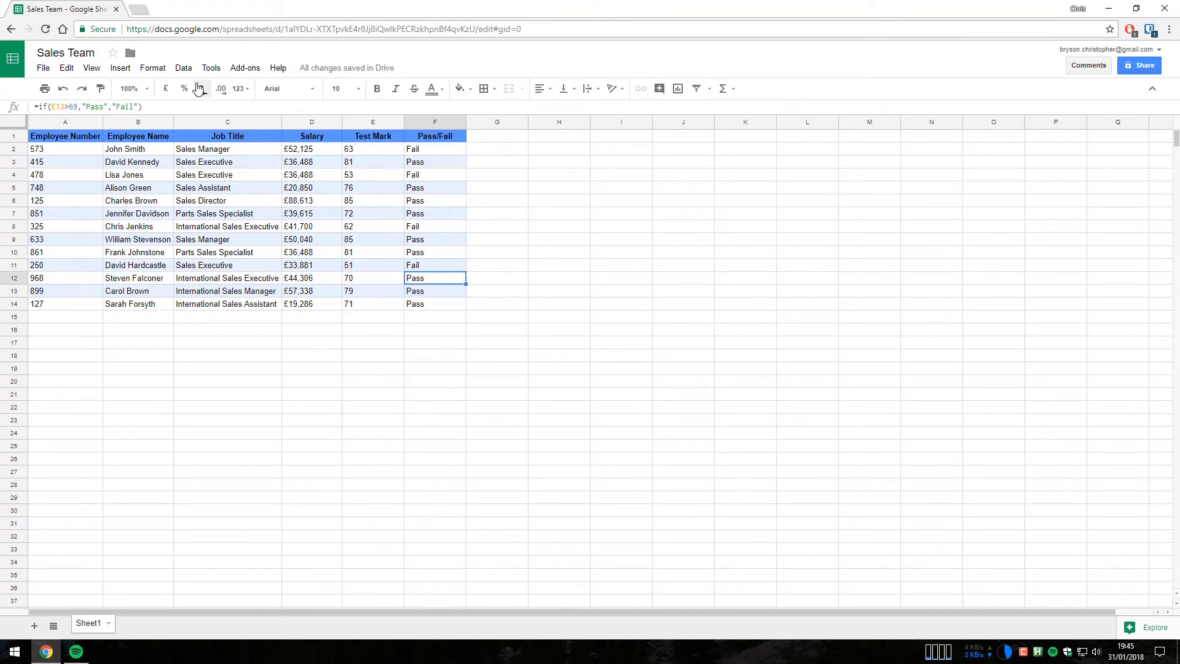
key(ctrl+z)
key(ctrl+z)
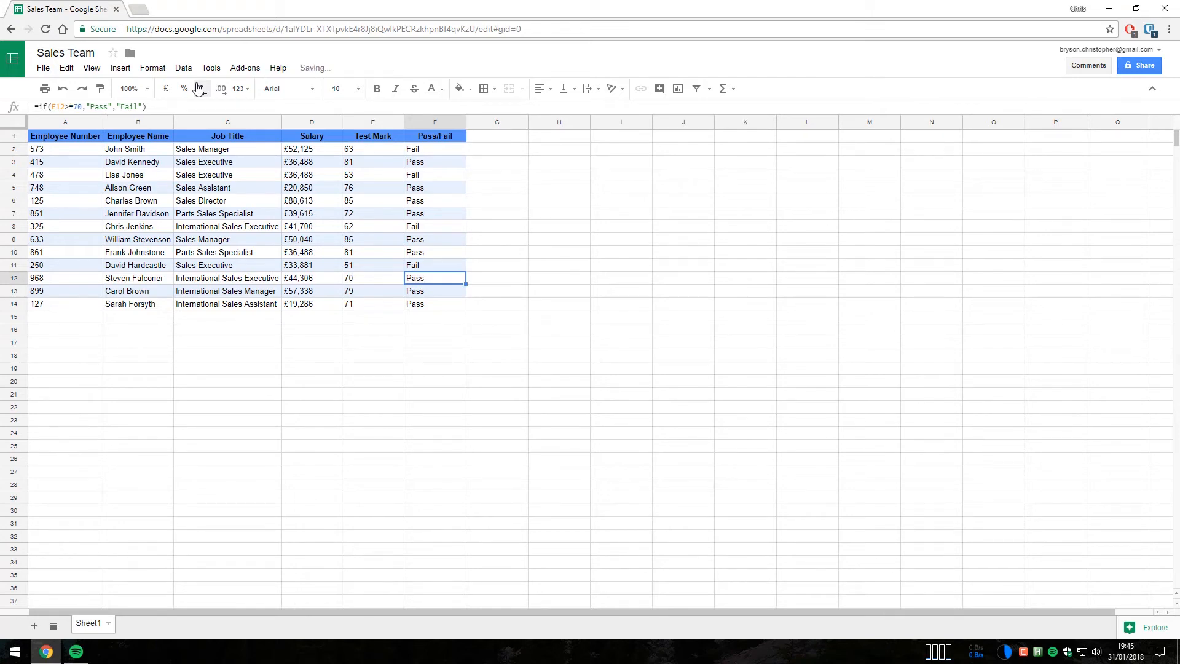
key(Up)
key(Down)
key(Up)
key(Down)
key(Down)
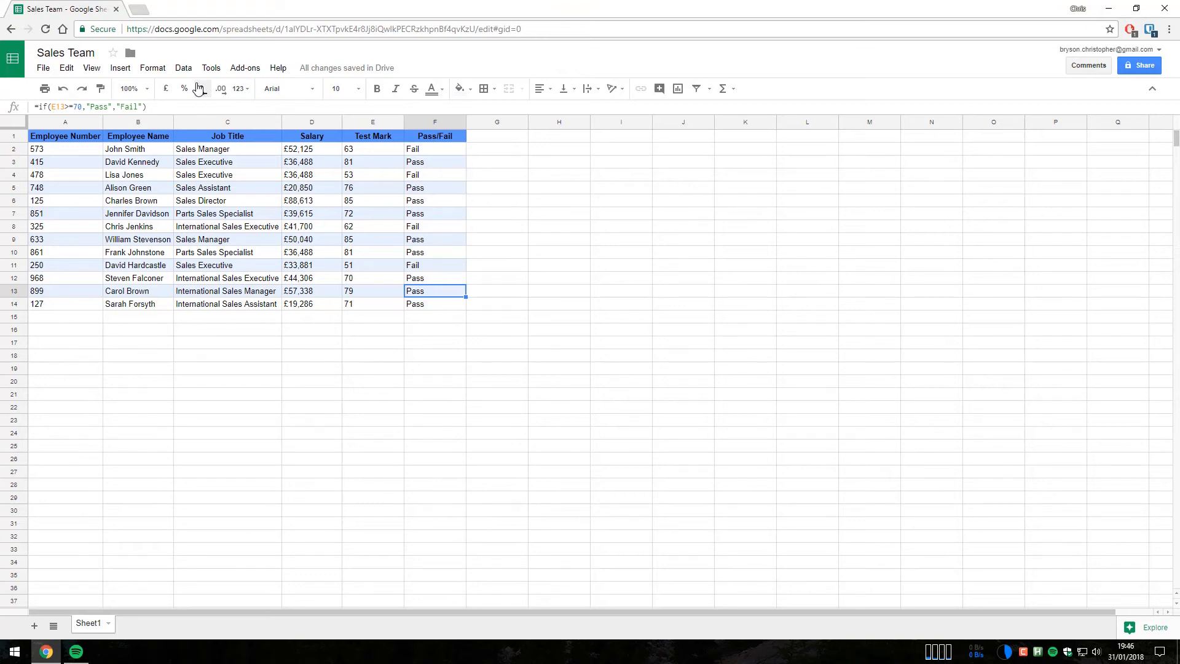
key(Down)
key(Down)
key(Down)
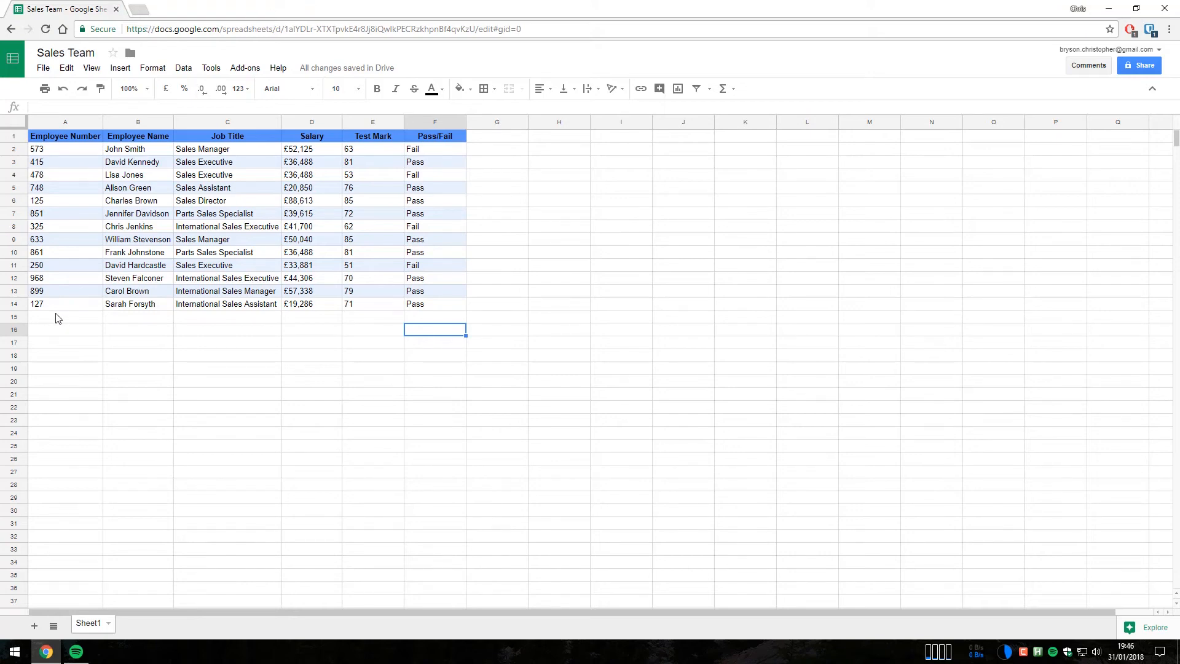
Count the employee numbers in A16 with the formula =count(A2:A14), and select the counted range
click(63, 331)
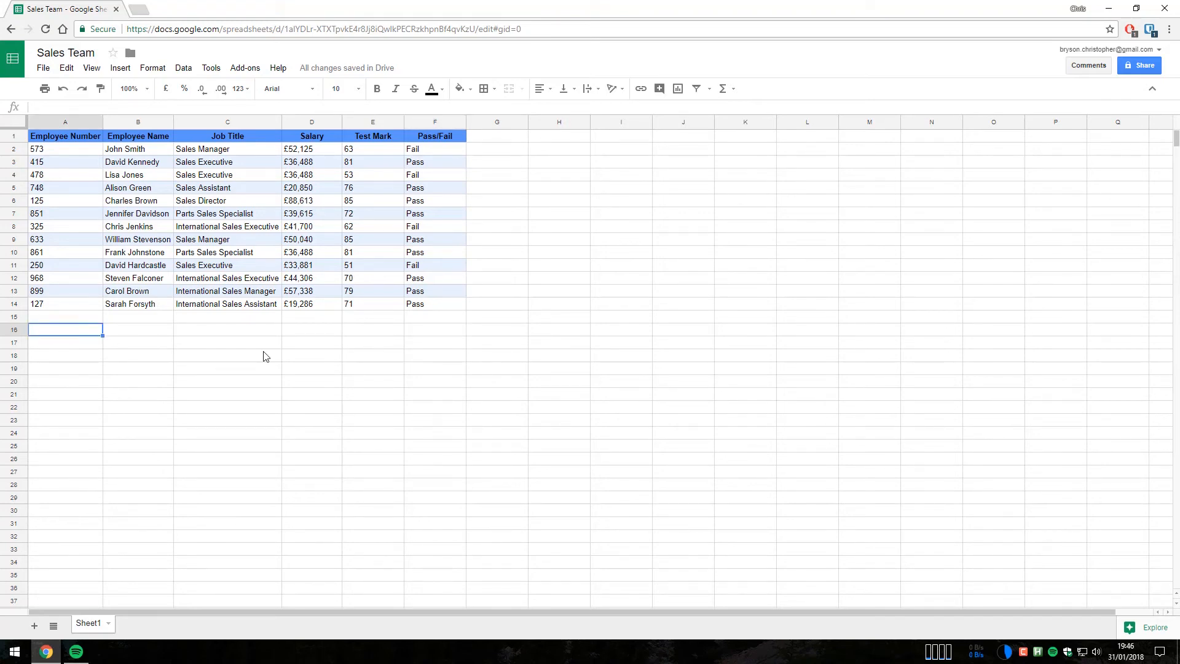
text(=)
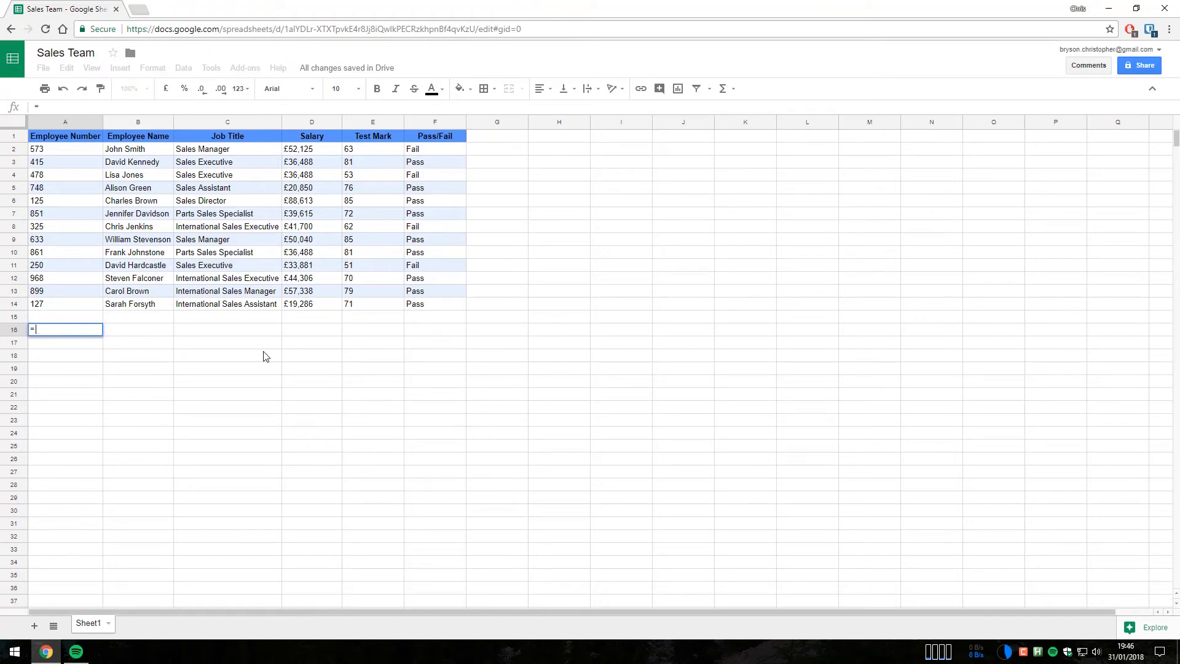
text(count()
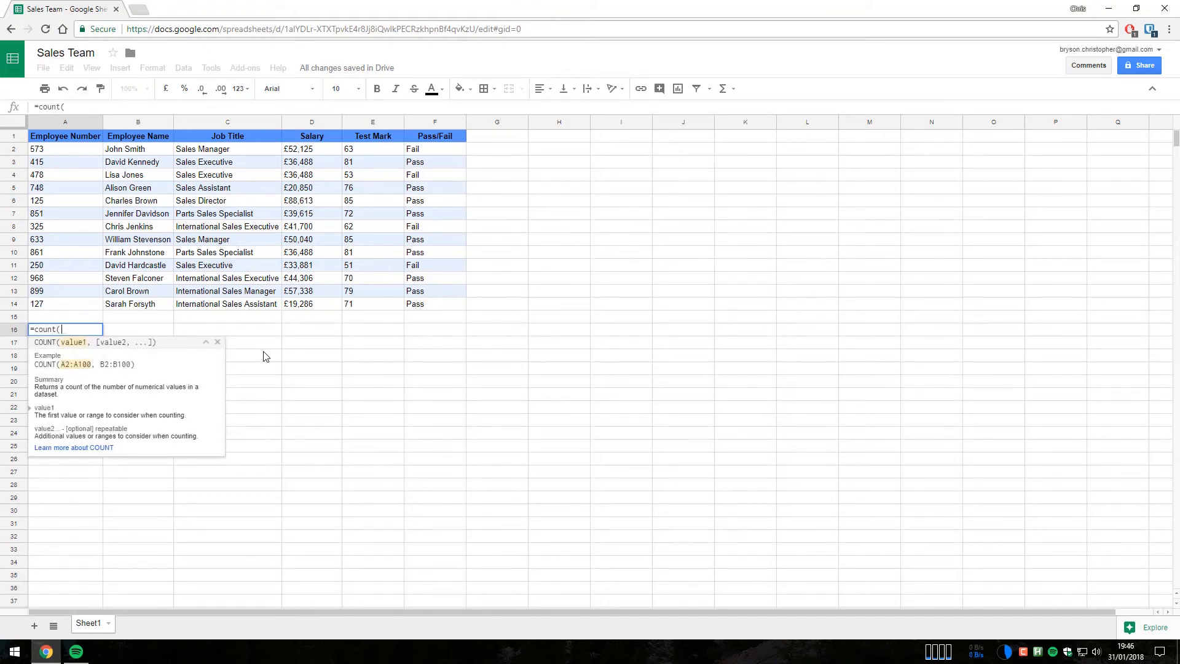
drag(74, 151, 87, 297)
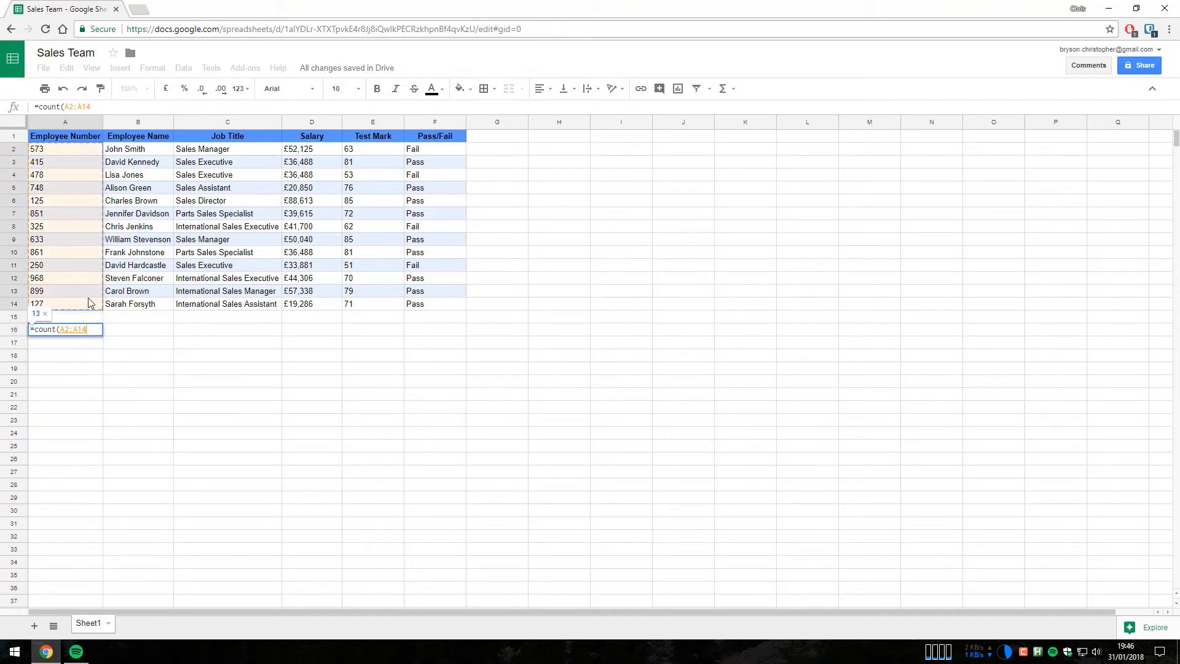
key(Return)
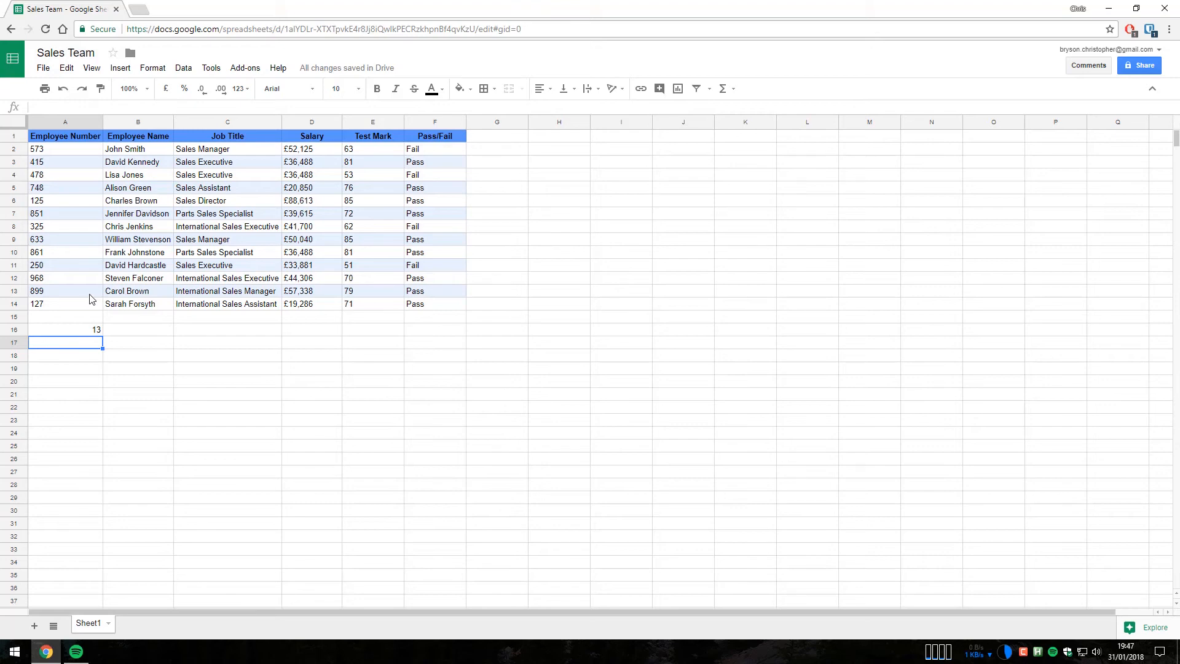
drag(54, 153, 61, 306)
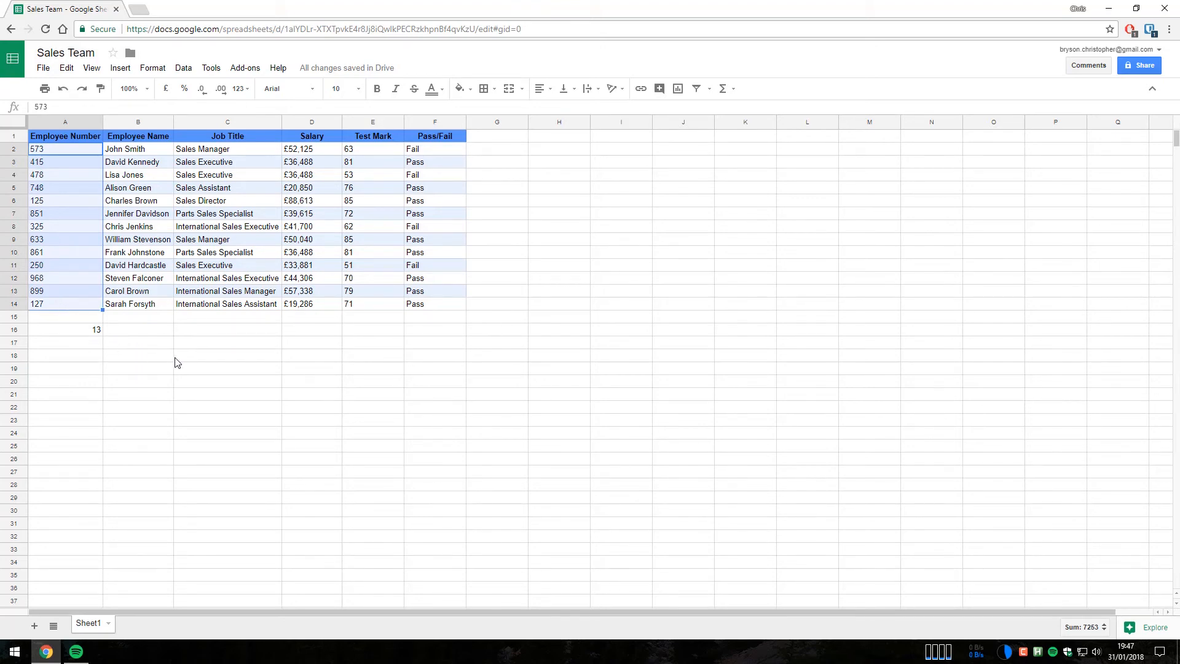
Try the formula =count(B2:B14) in B16 on the employee names
click(152, 332)
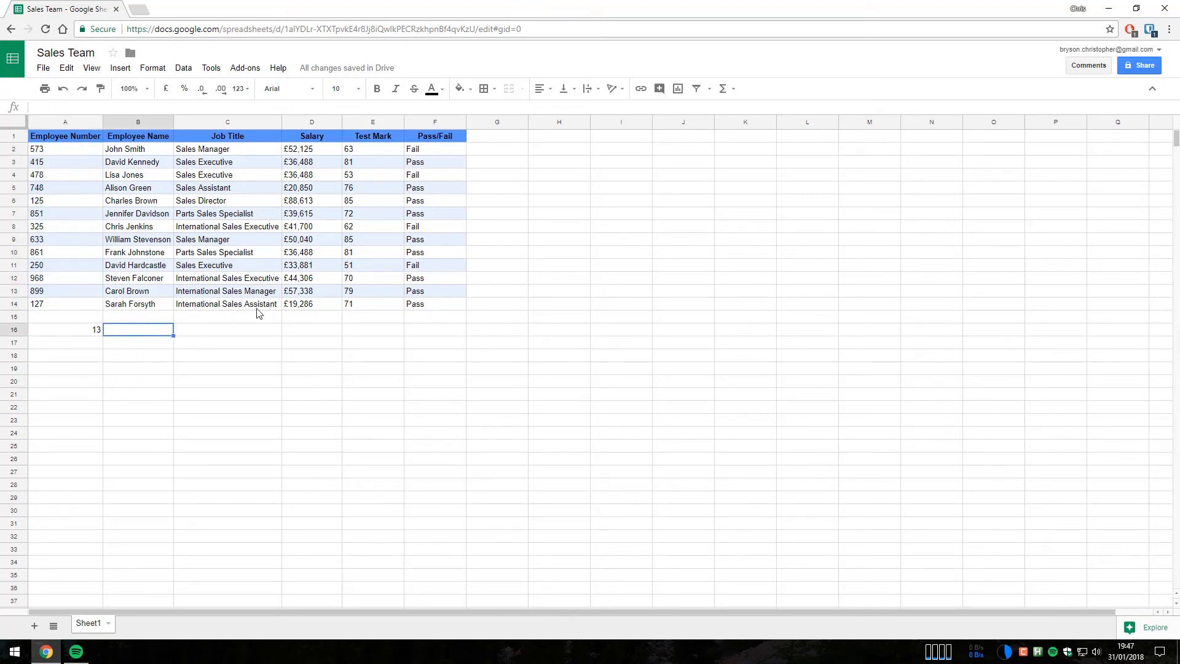
text(=count()
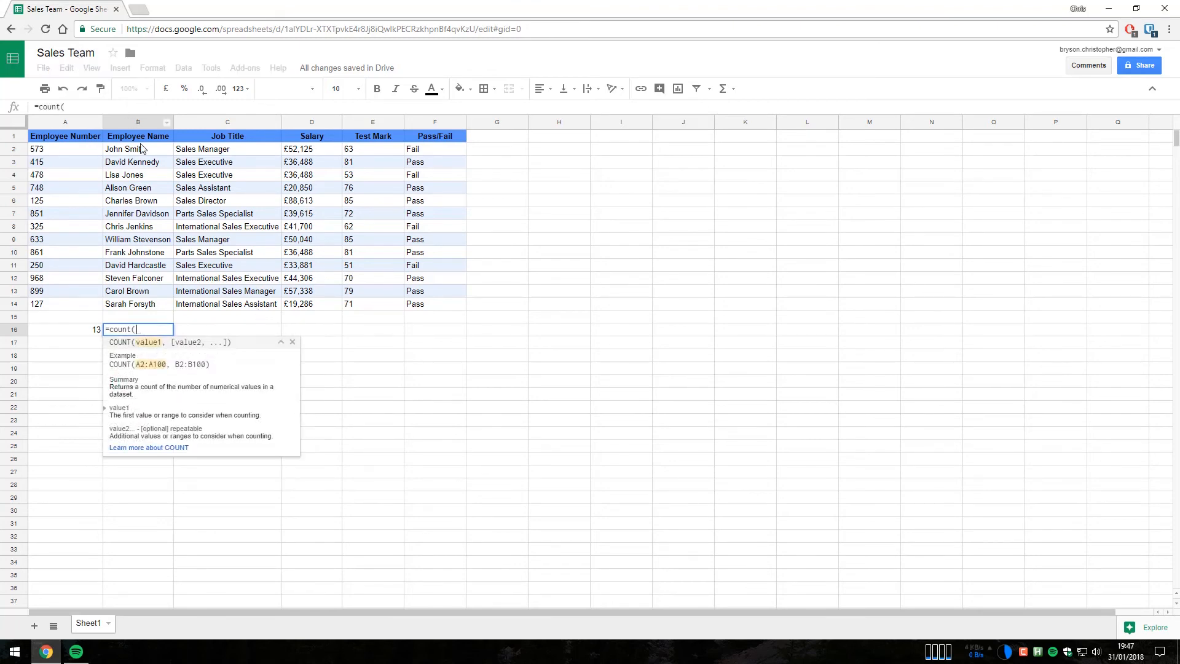
drag(143, 149, 150, 307)
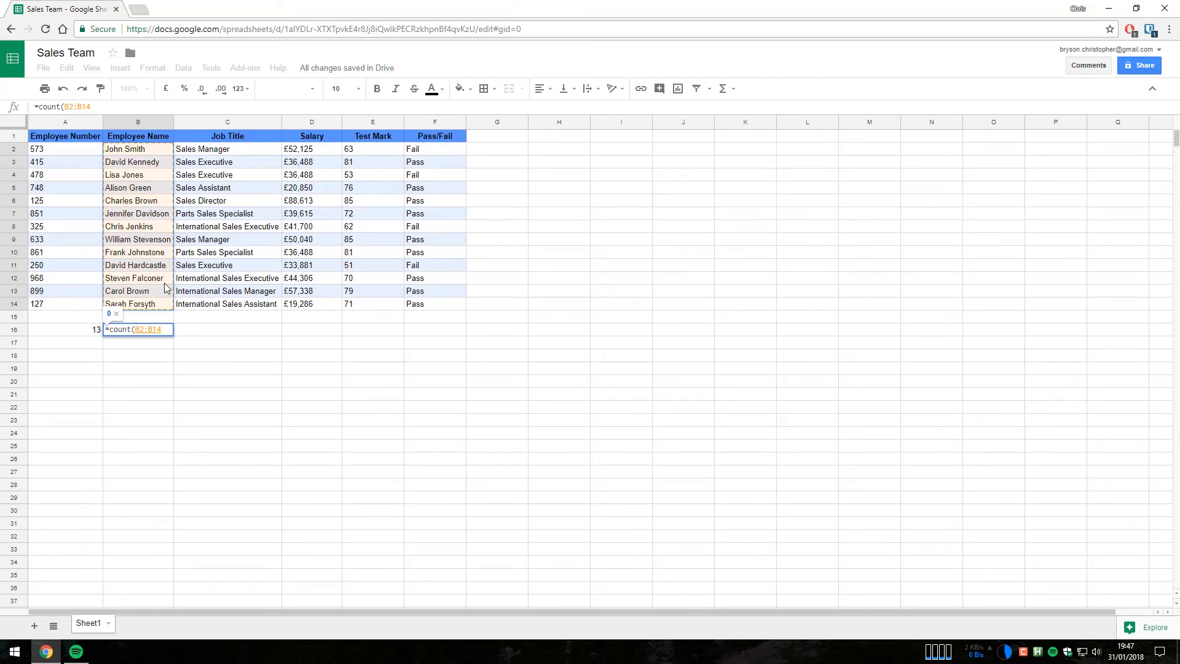
key(Return)
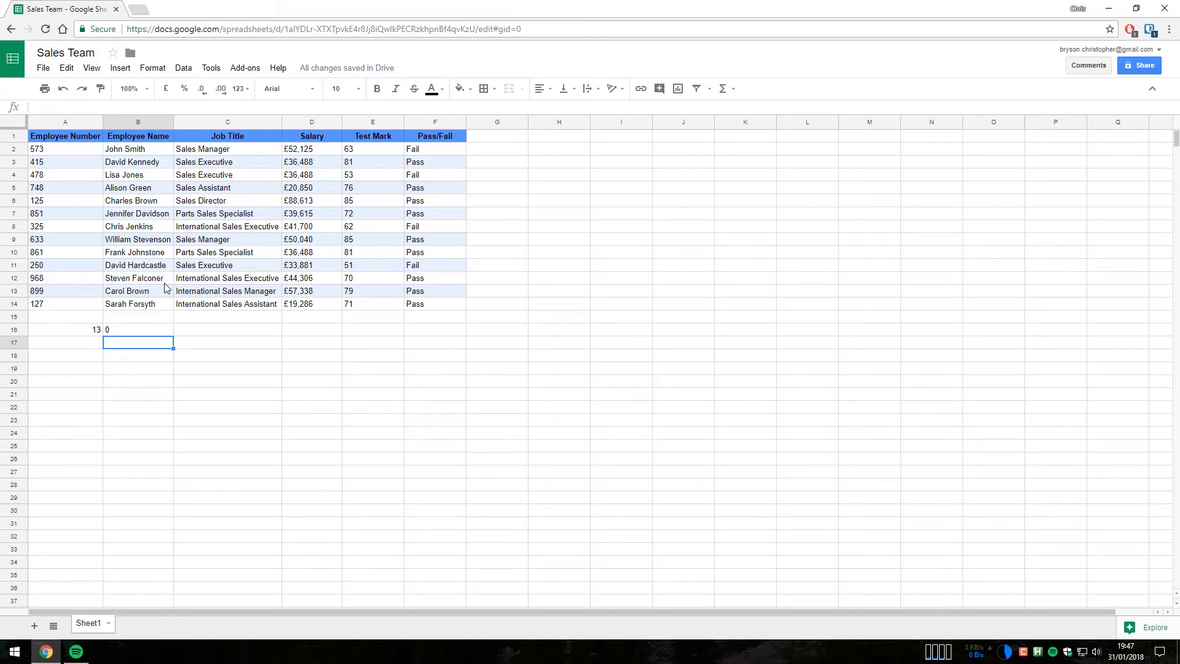
Copy the COUNT formula from A16 into D16 for the salaries and into C16 for the job titles
key(Up)
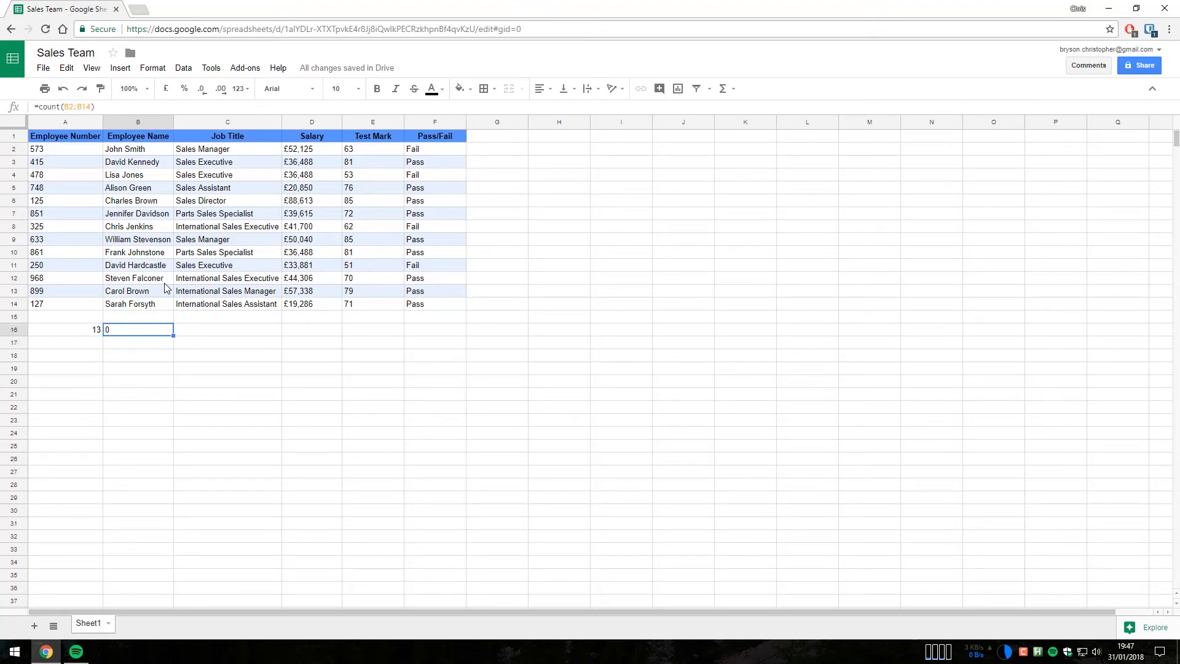
key(Left)
key(Right)
click(88, 332)
click(320, 332)
text(13)
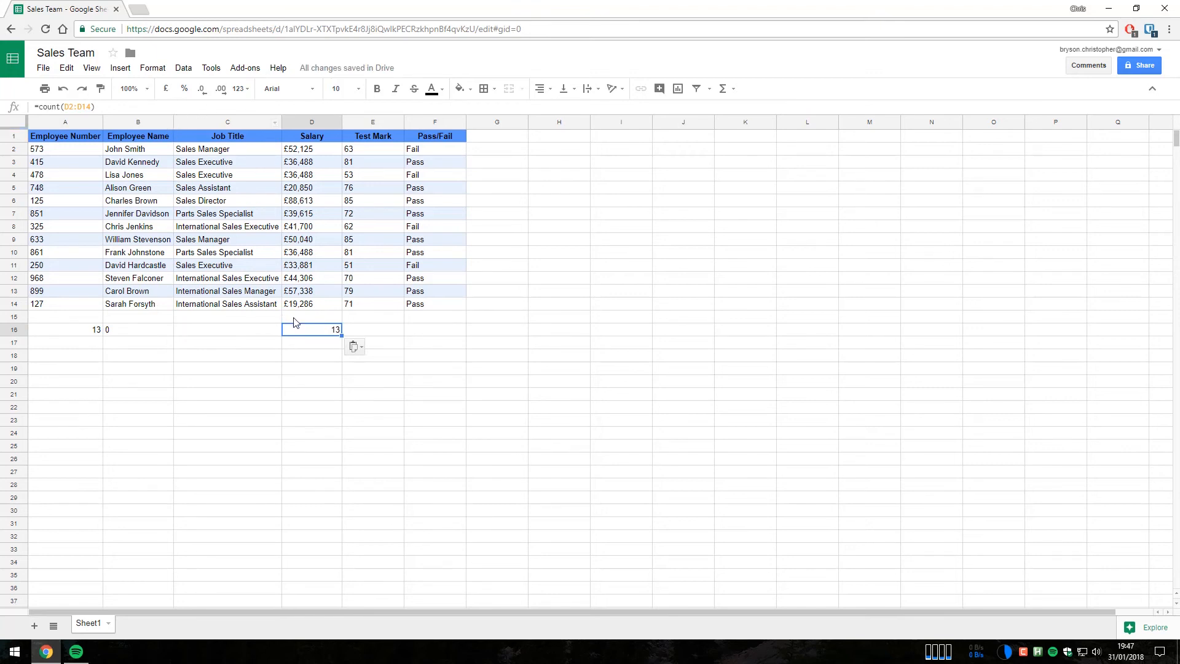
click(273, 332)
key(ctrl+v)
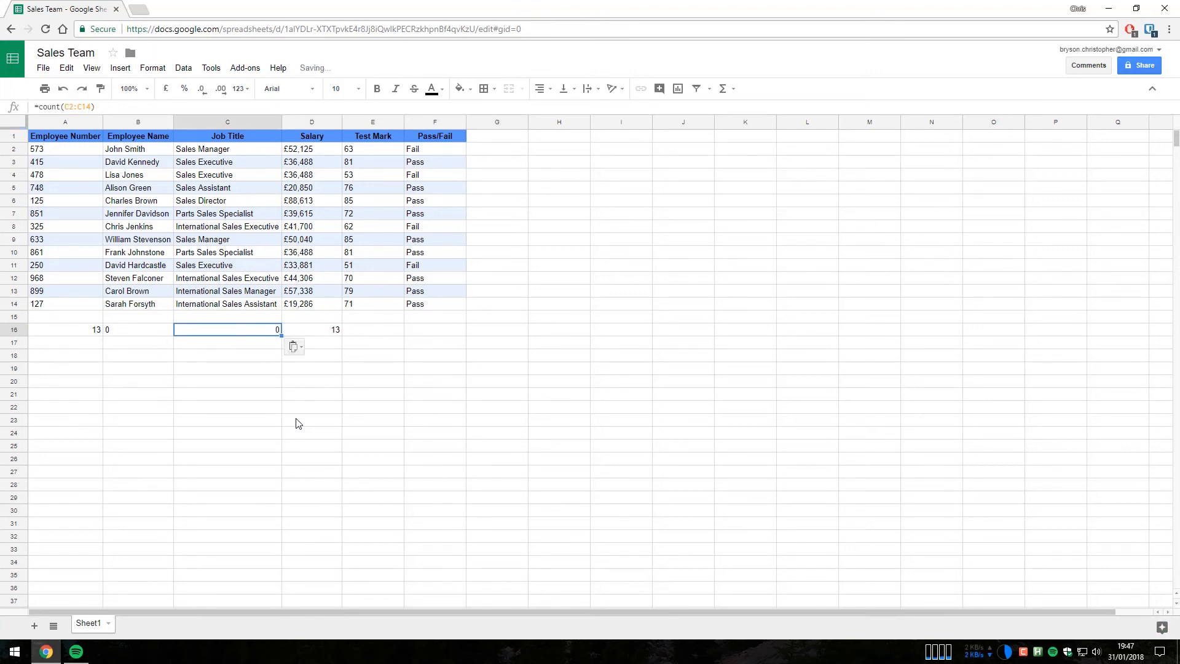
Clear the COUNT formulas from A16 to D16 below the table
click(299, 423)
drag(80, 334, 340, 356)
key(Delete)
Count the employee names in B16 with the formula =counta(B2:B14)
click(155, 330)
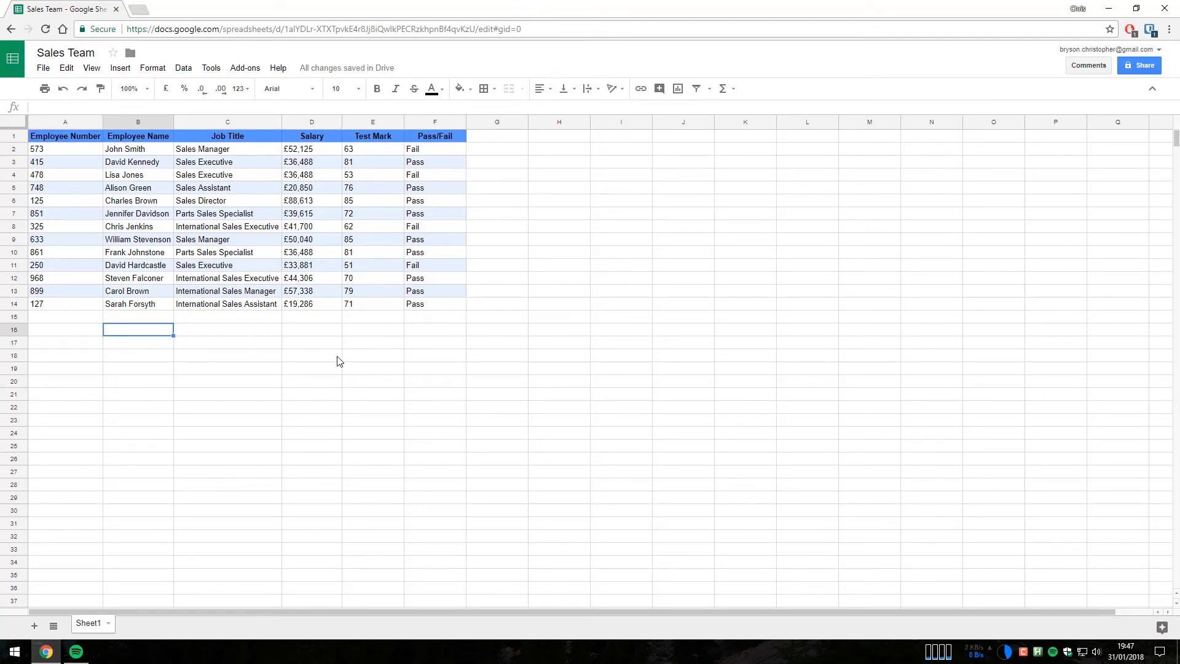
text(=counta)
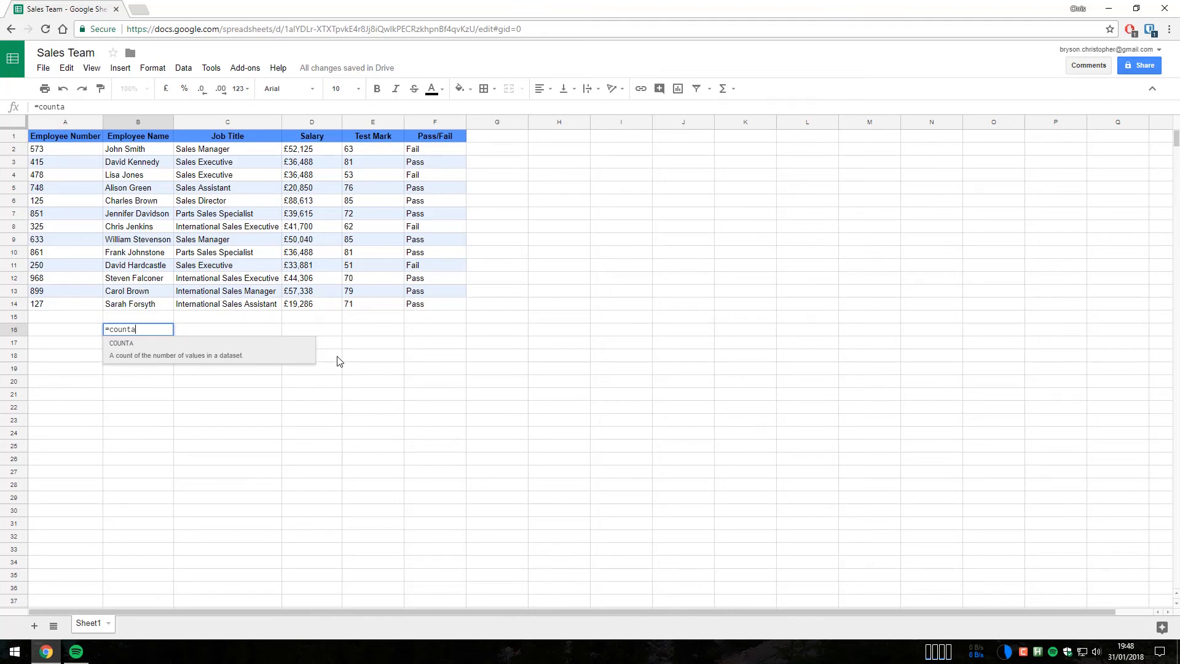
text(()
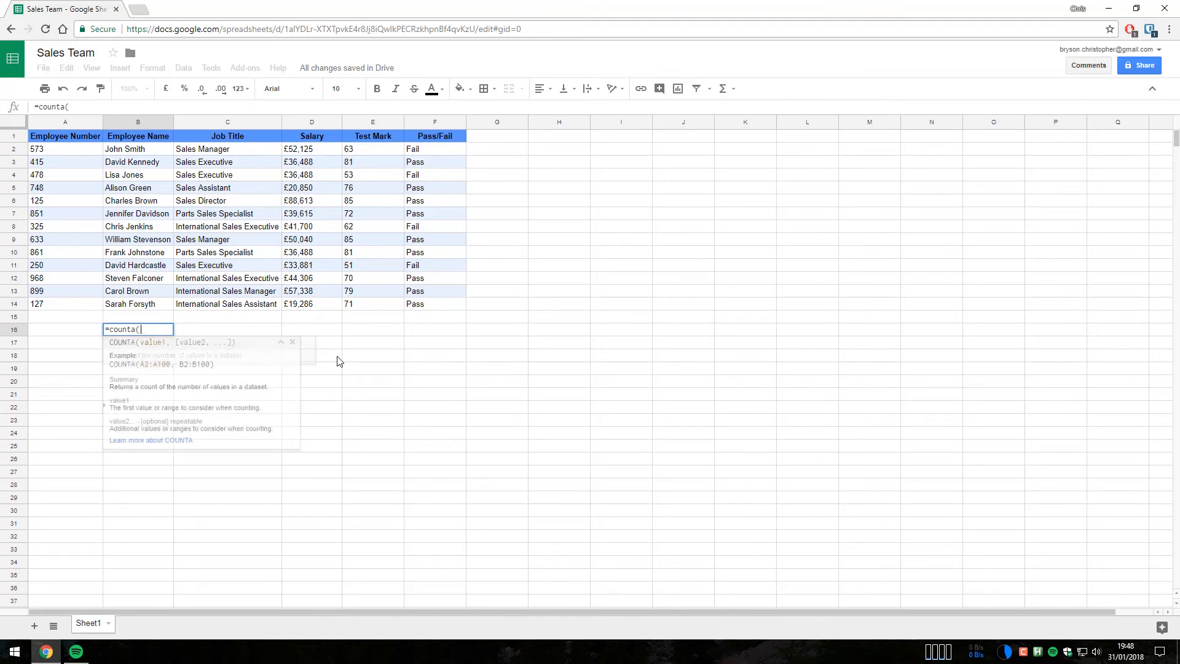
drag(157, 149, 166, 305)
text())
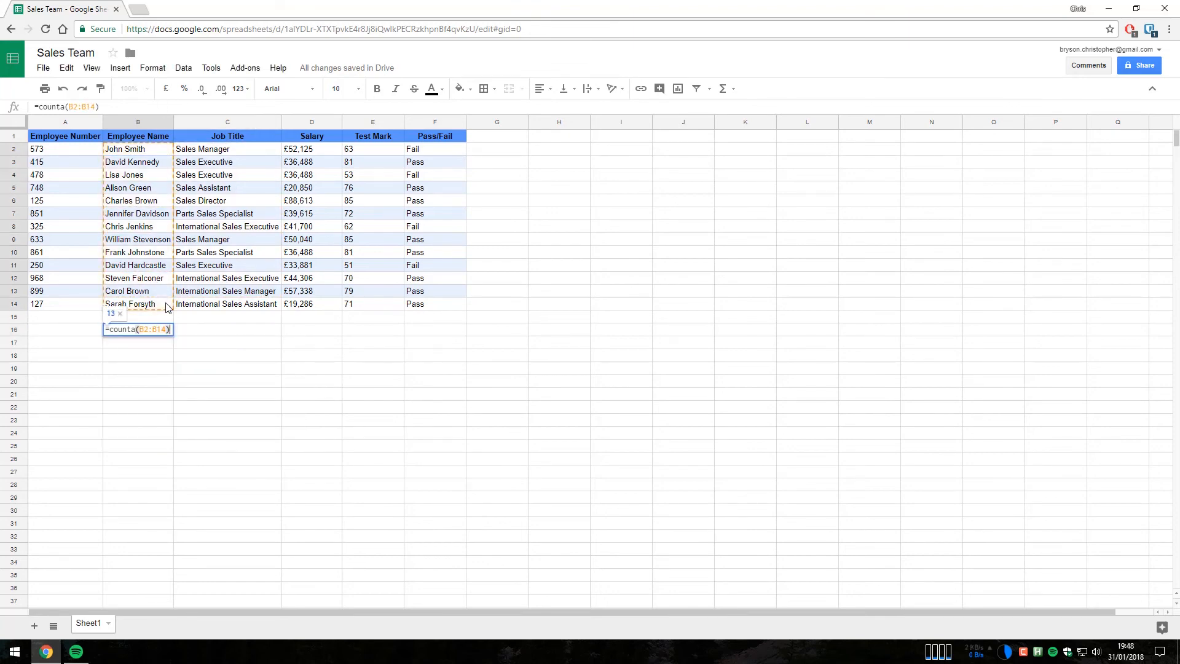
key(Return)
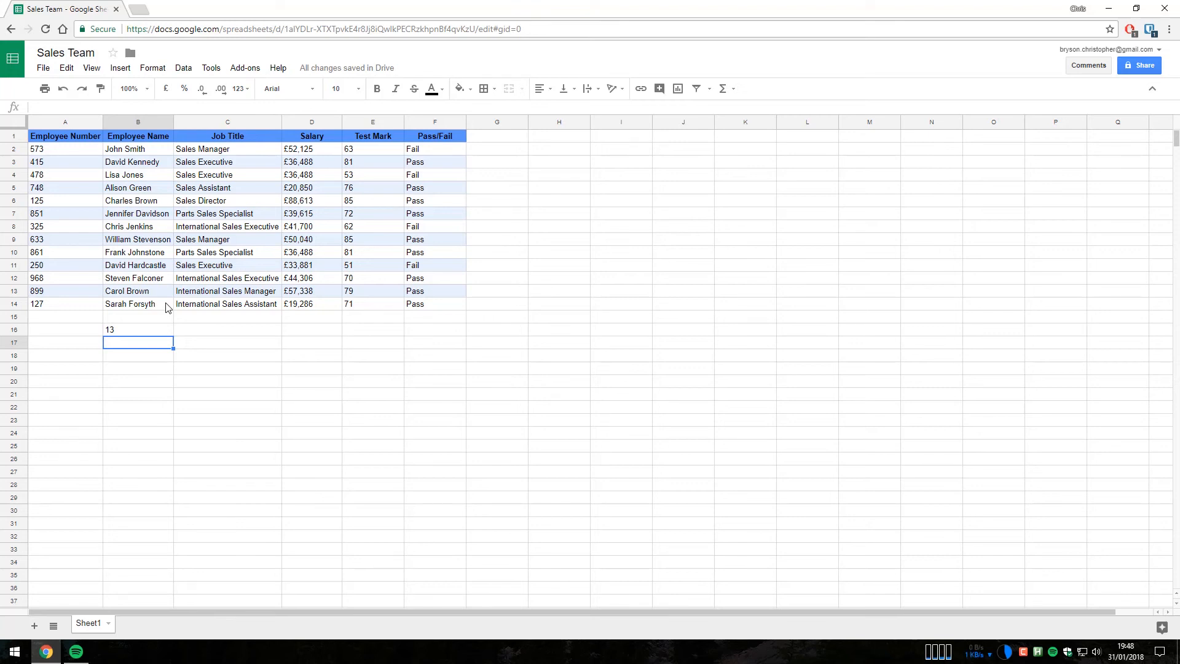
Delete the COUNTA formula from B16, and select the empty cell H2 beside the table
key(Up)
key(Delete)
key(Left)
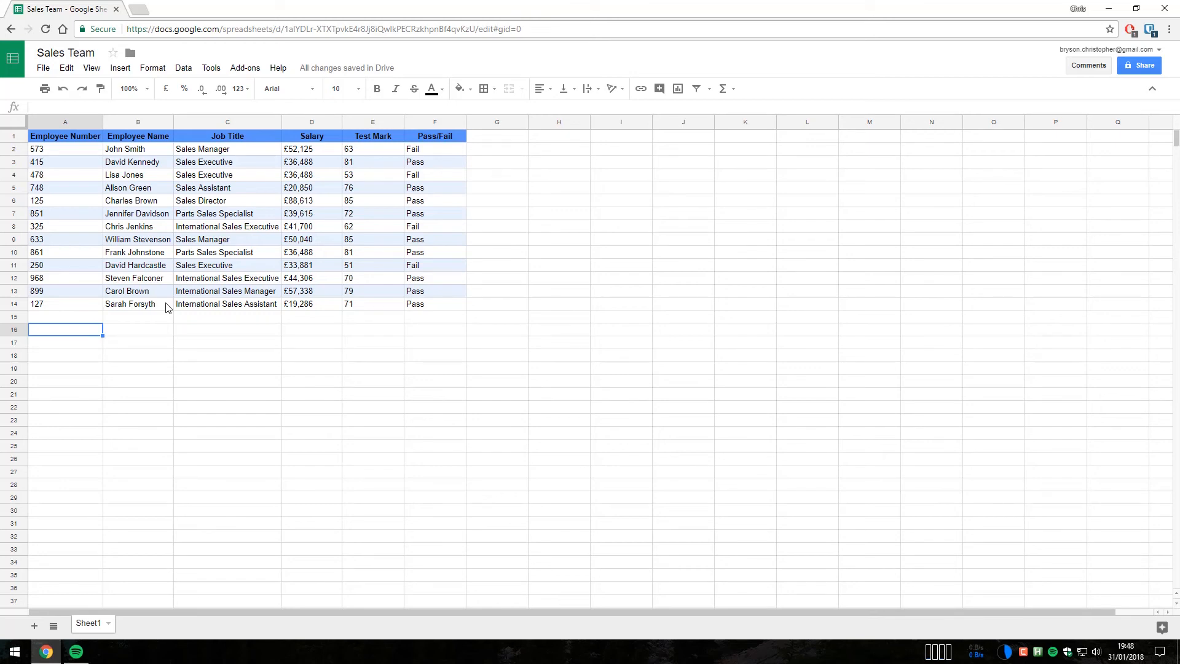
click(557, 151)
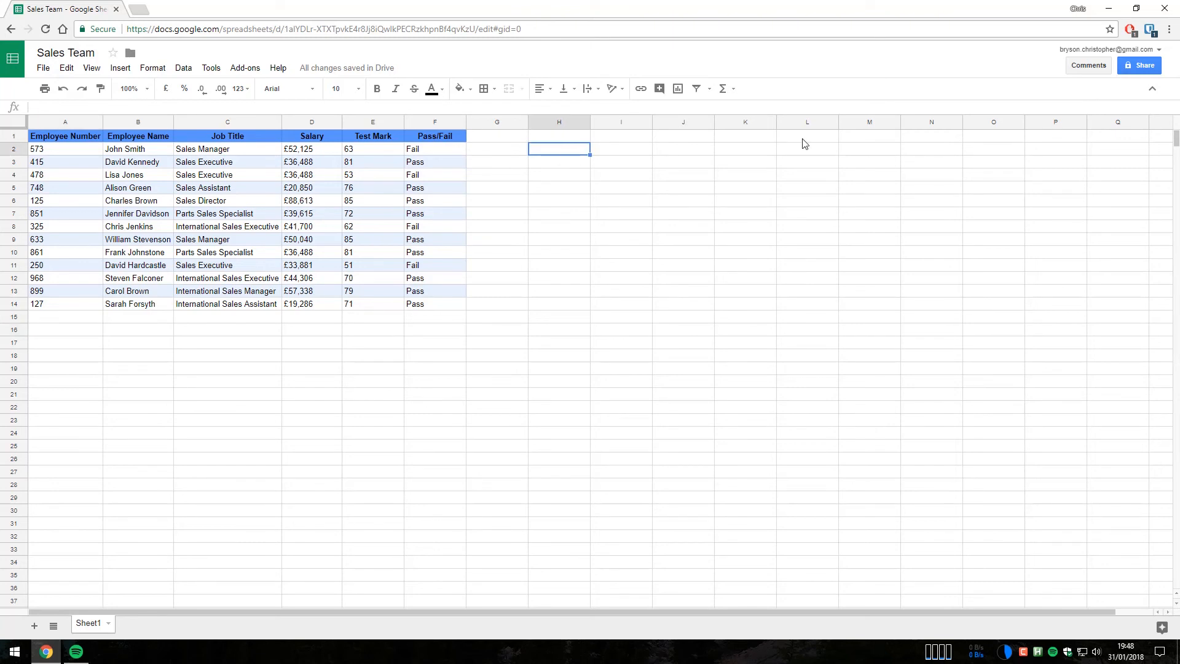
Enter the labels # Passed in H2 and # Failed in H3 beside the table
text(# Passed)
key(Return)
text(#)
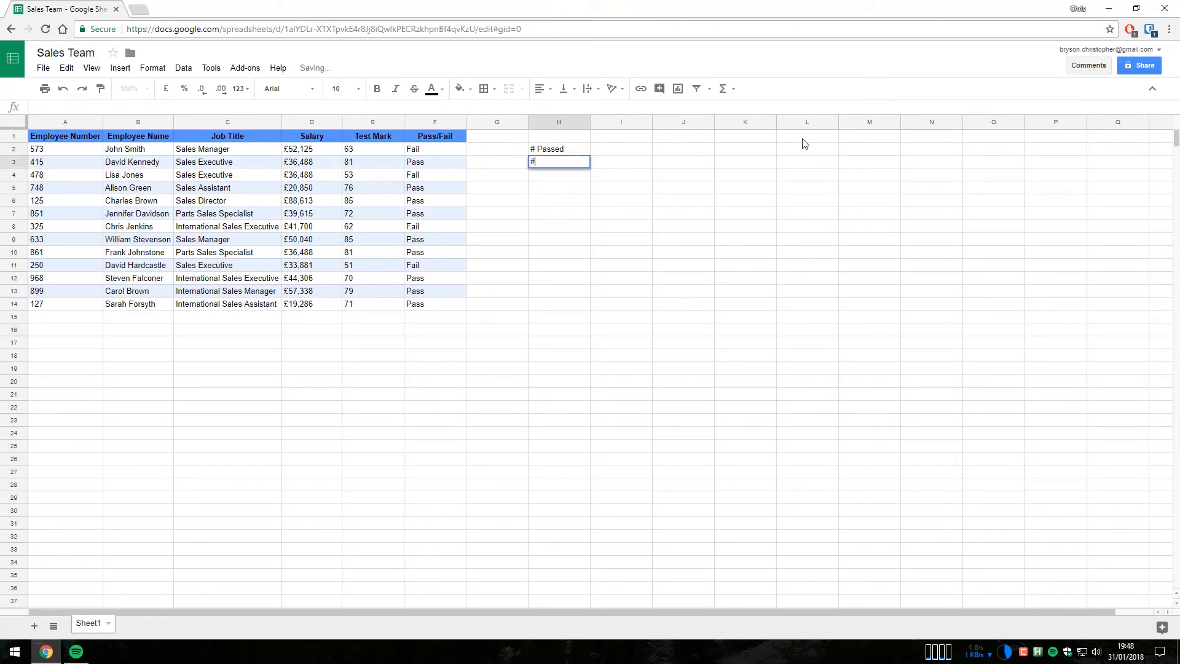
text( Failed)
key(Return)
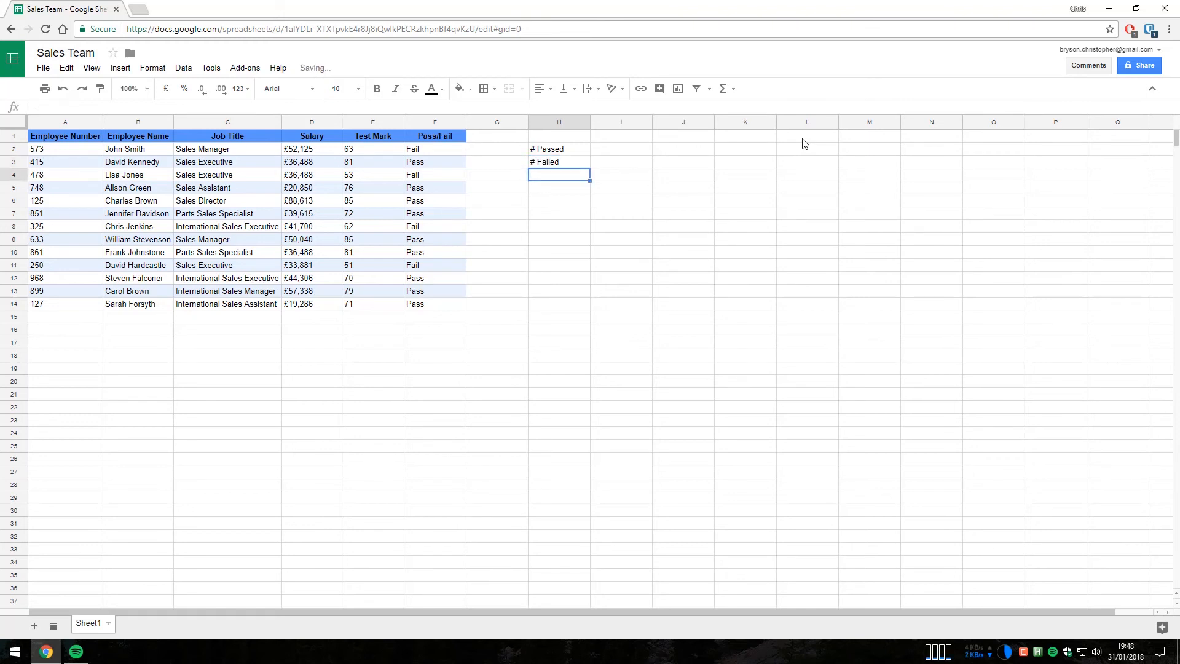
Apply borders around and between all cells in the range H2:I3
key(Up)
key(Up)
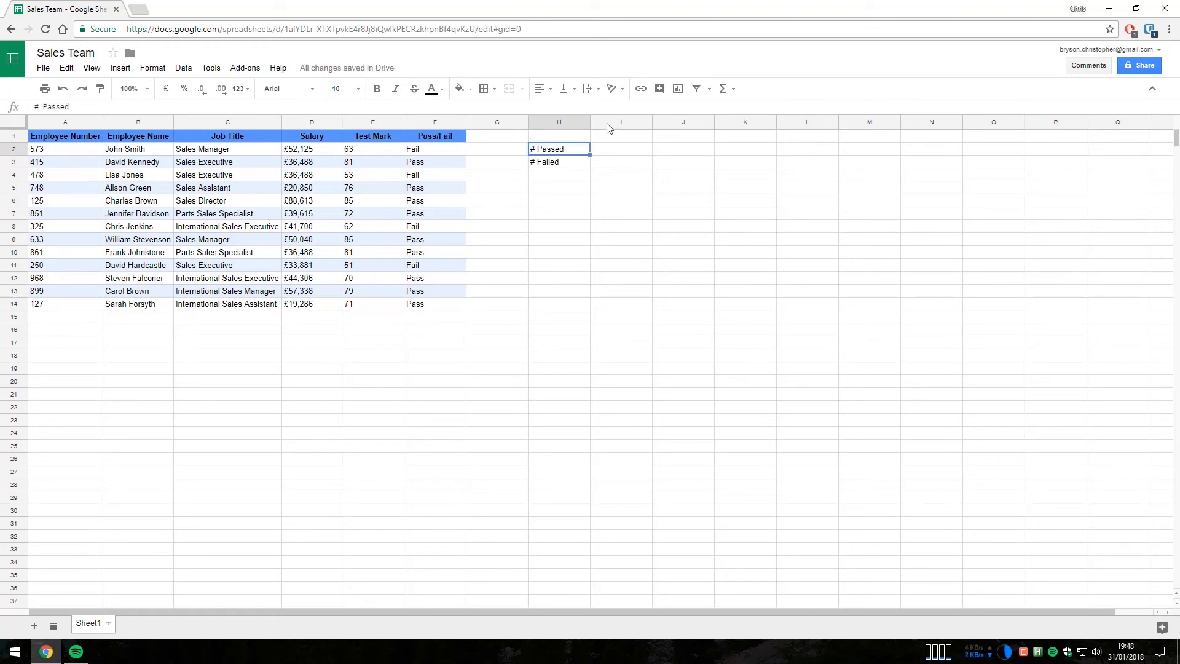
drag(580, 152, 601, 163)
click(485, 90)
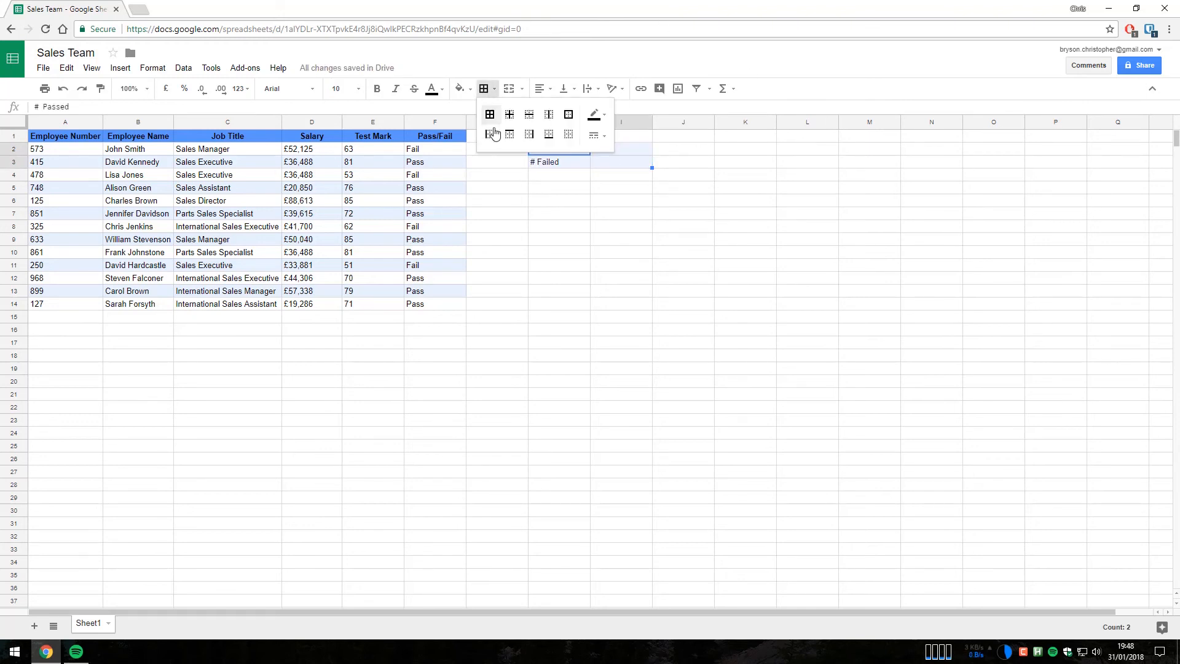
click(490, 115)
click(583, 203)
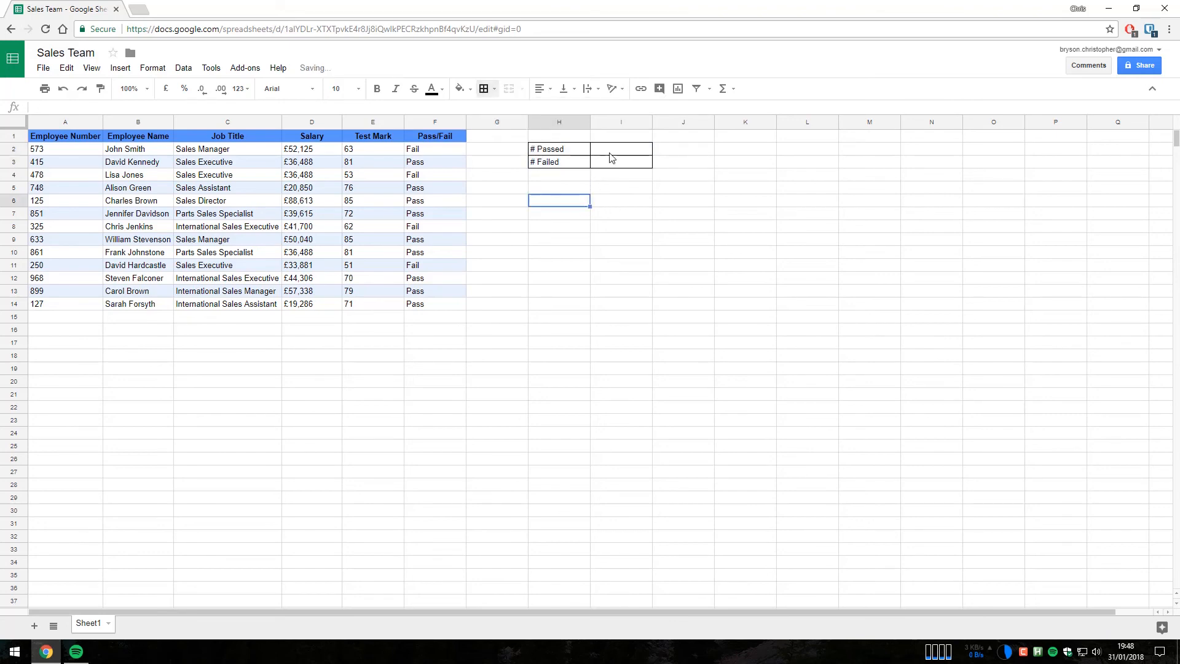
Make the # Passed and # Failed labels in H2:H3 bold with a yellow fill
drag(569, 152, 569, 163)
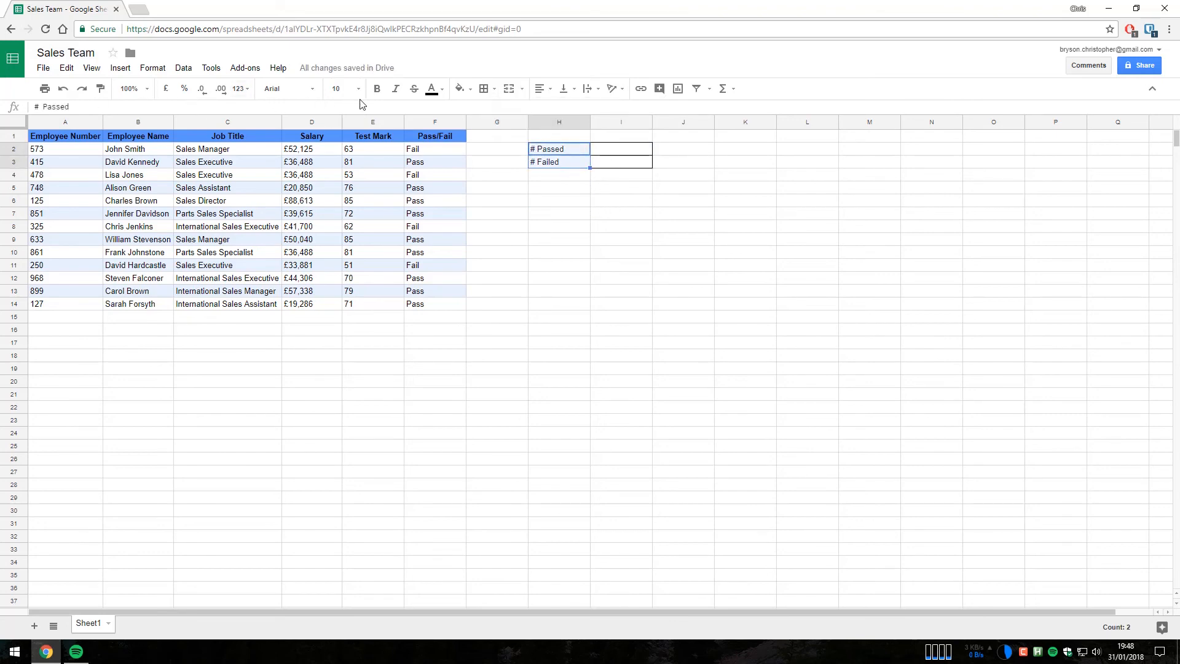
click(378, 89)
click(460, 89)
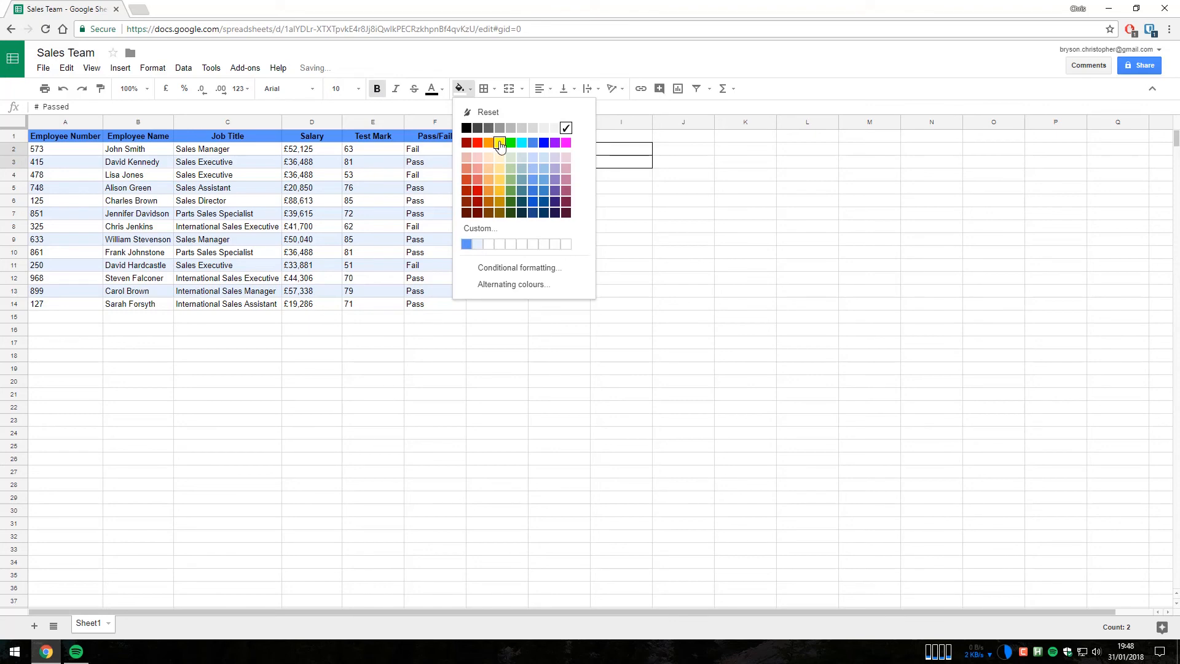
click(501, 139)
click(581, 213)
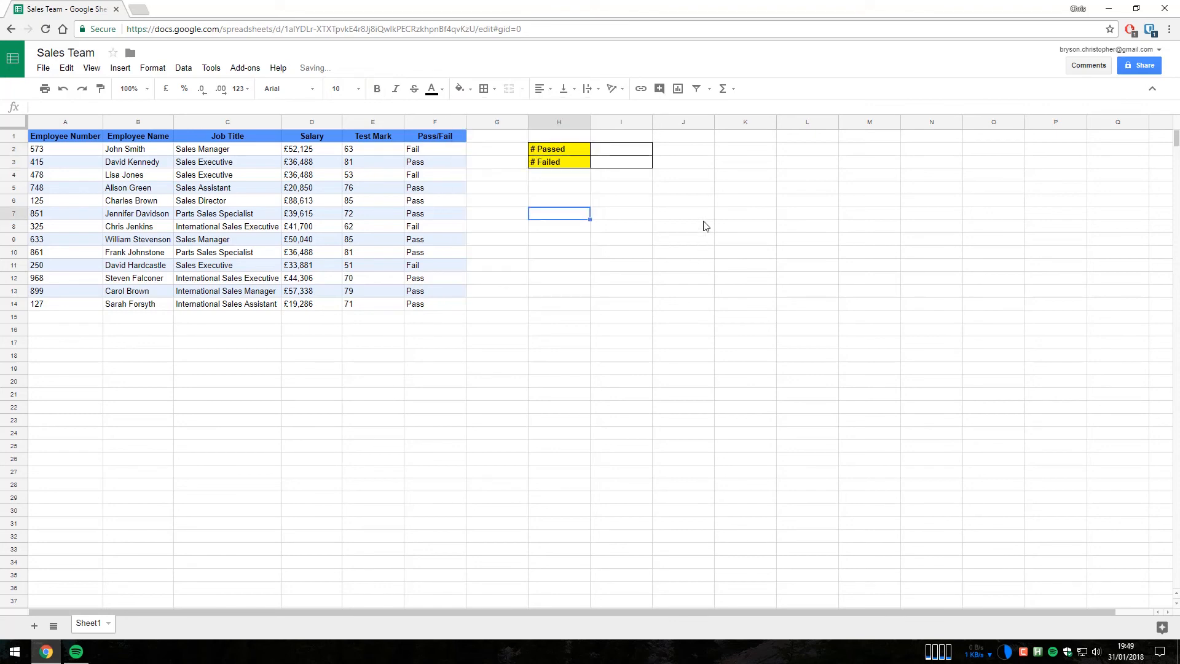
Count the passes in I2 with the formula =countif(F2:F14,"Pass")
click(633, 151)
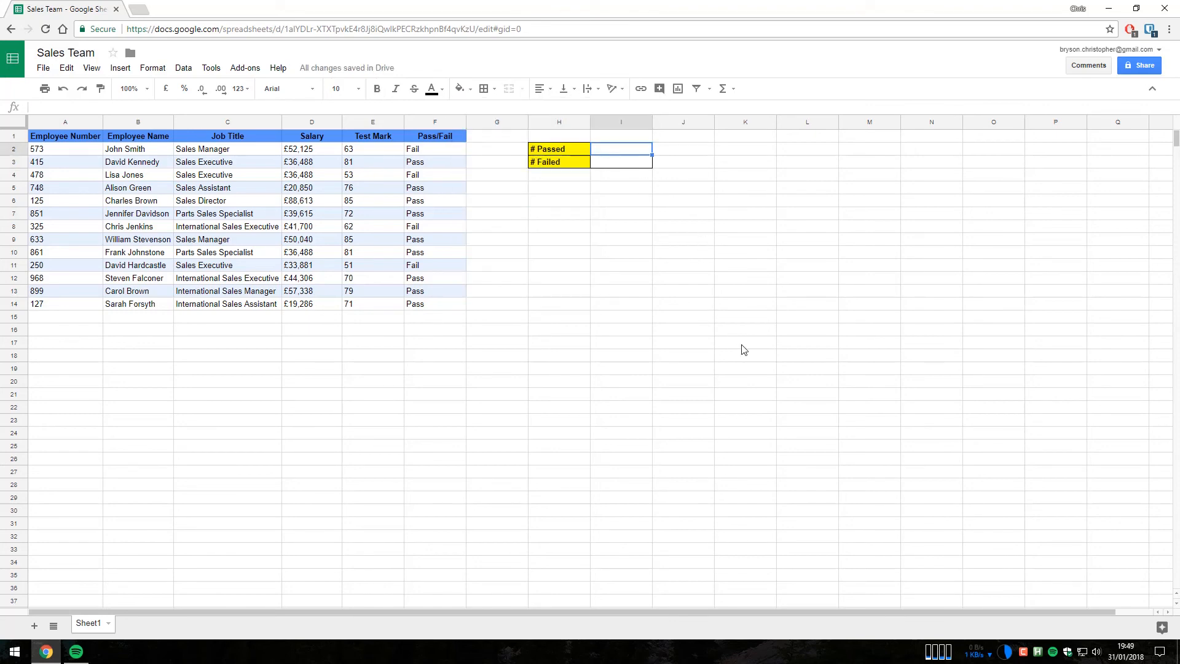
text(=)
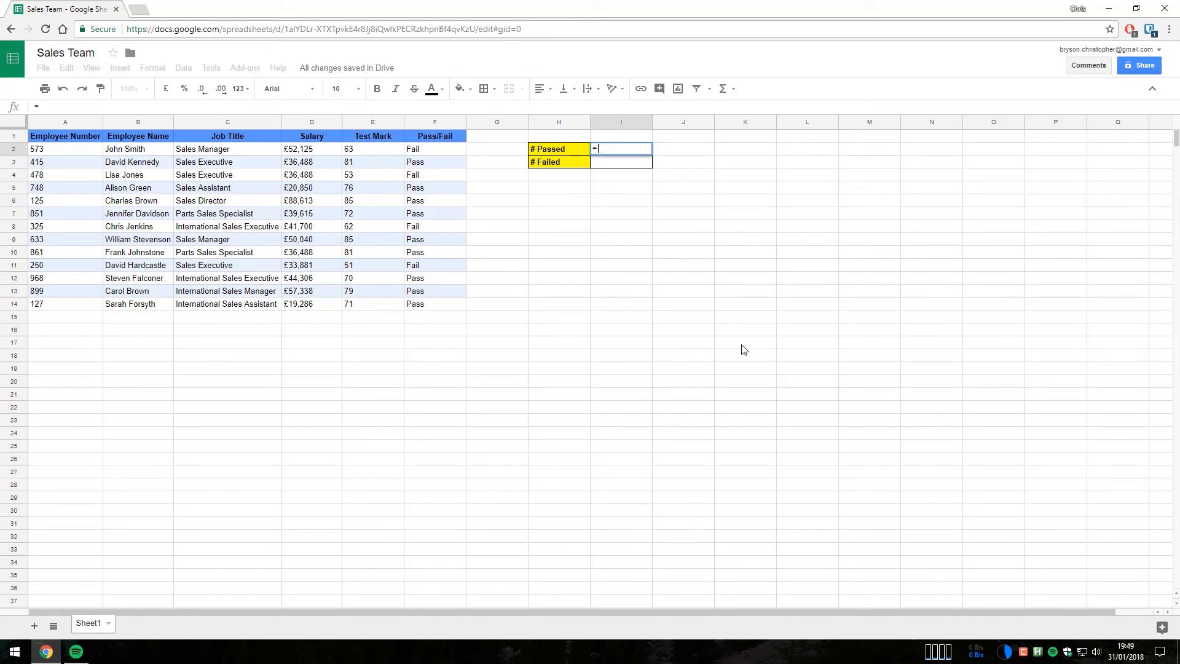
text(countif)
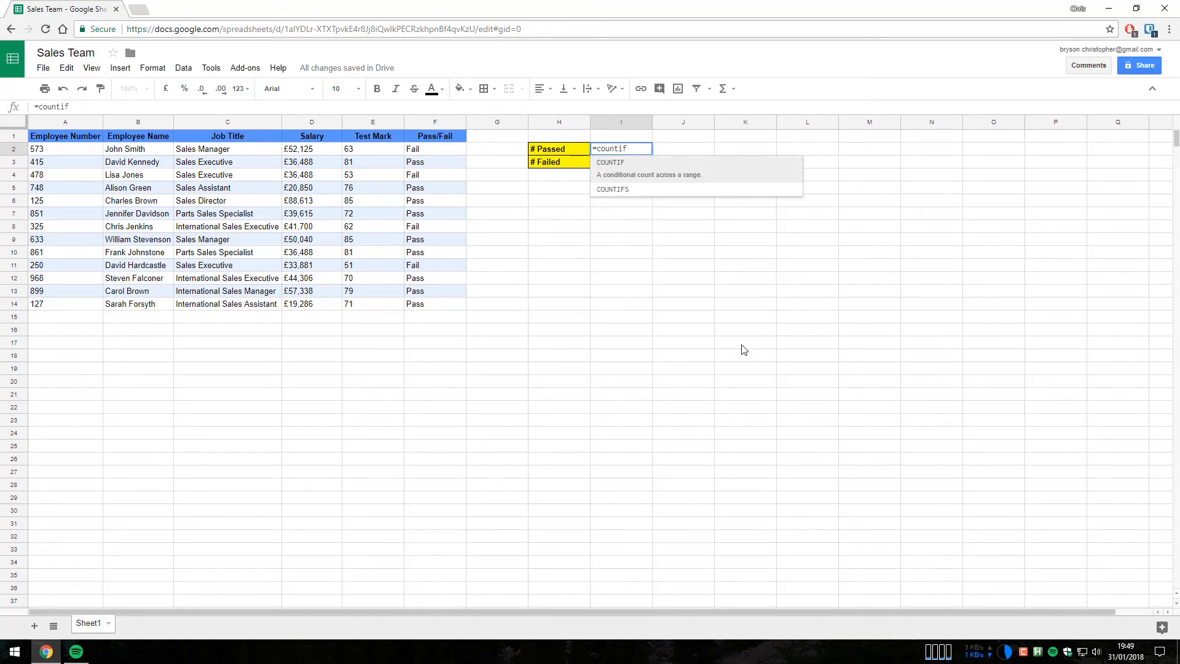
text(()
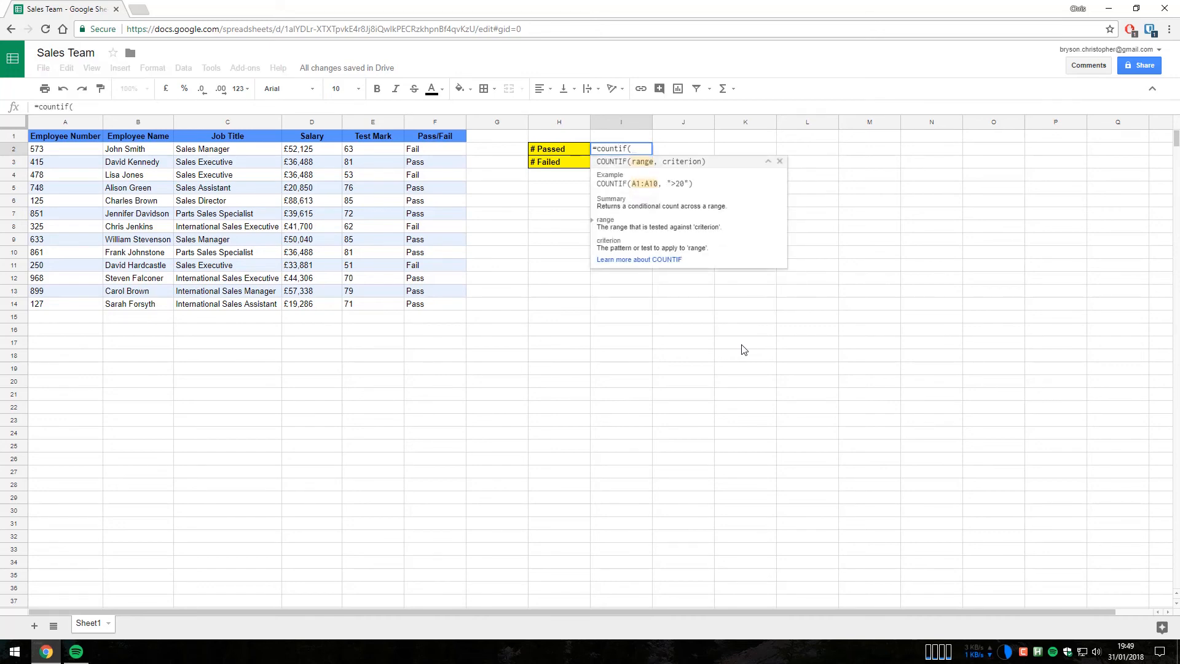
drag(441, 151, 442, 307)
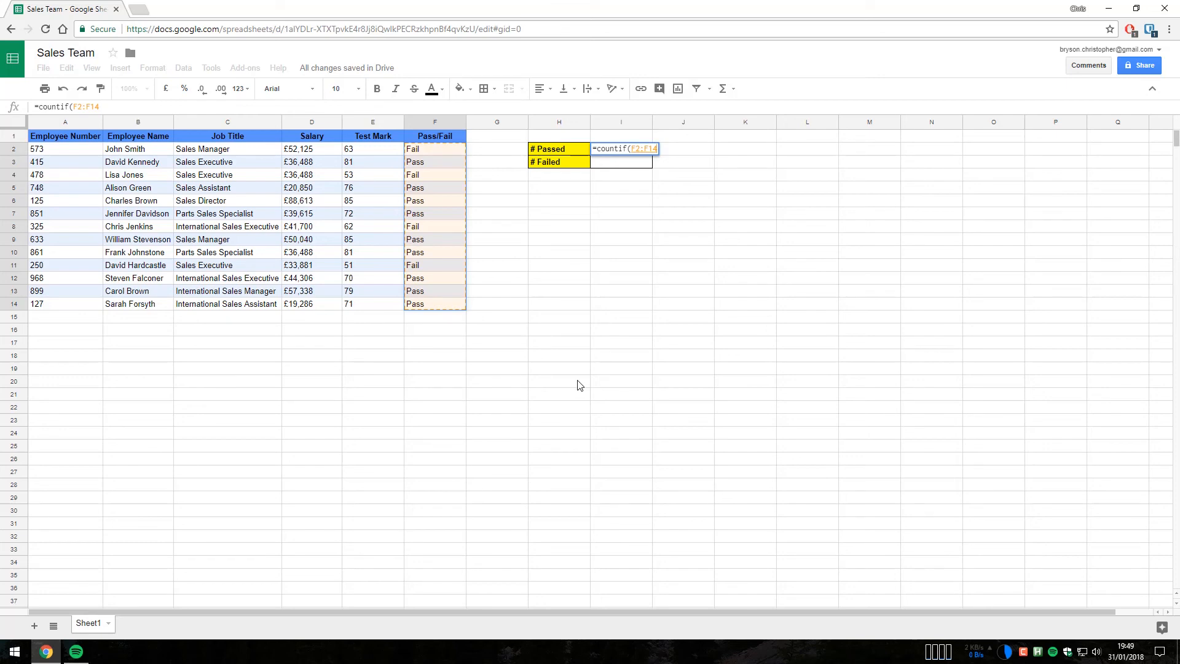
text(,)
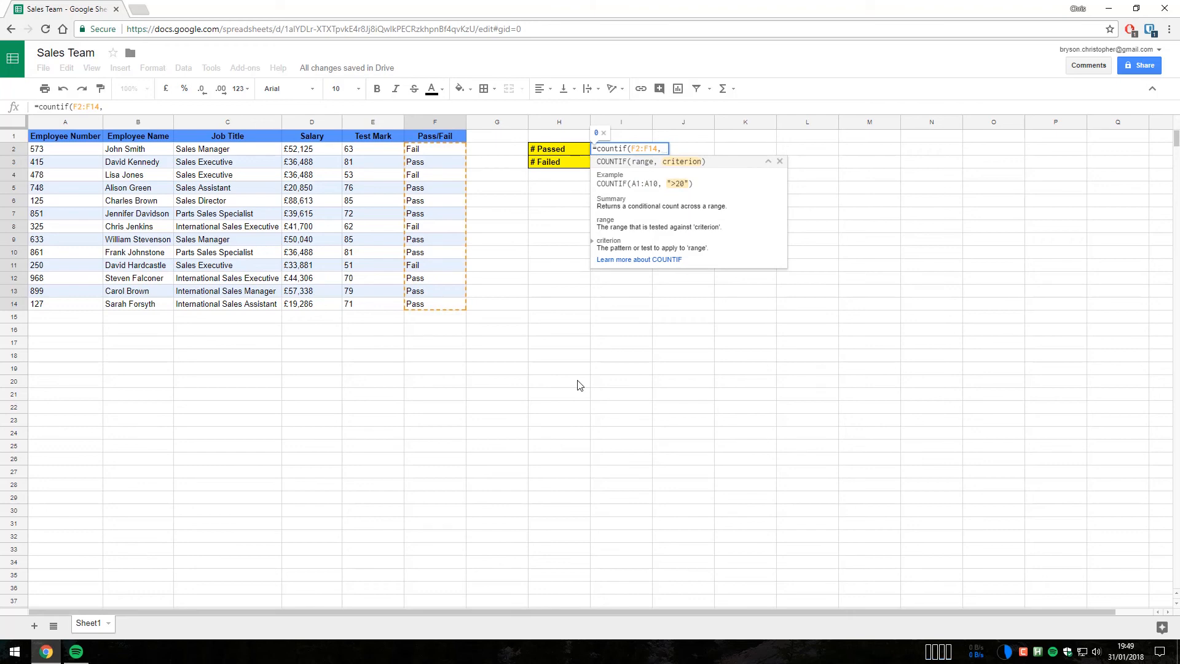
text(")
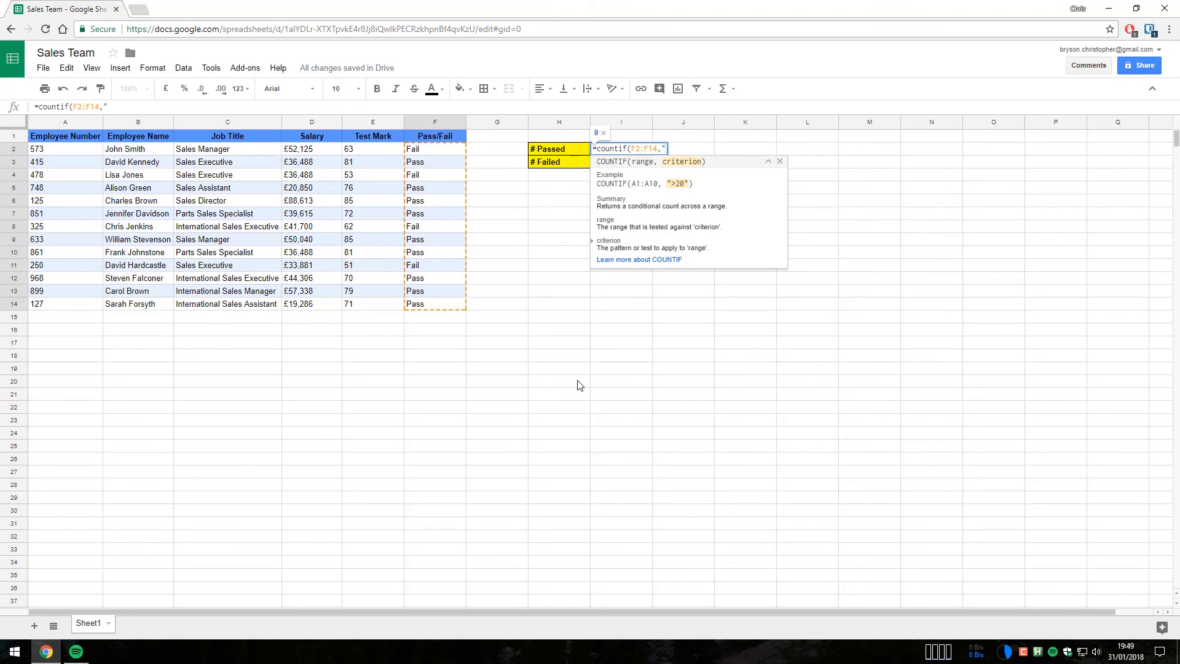
text(Pass"))
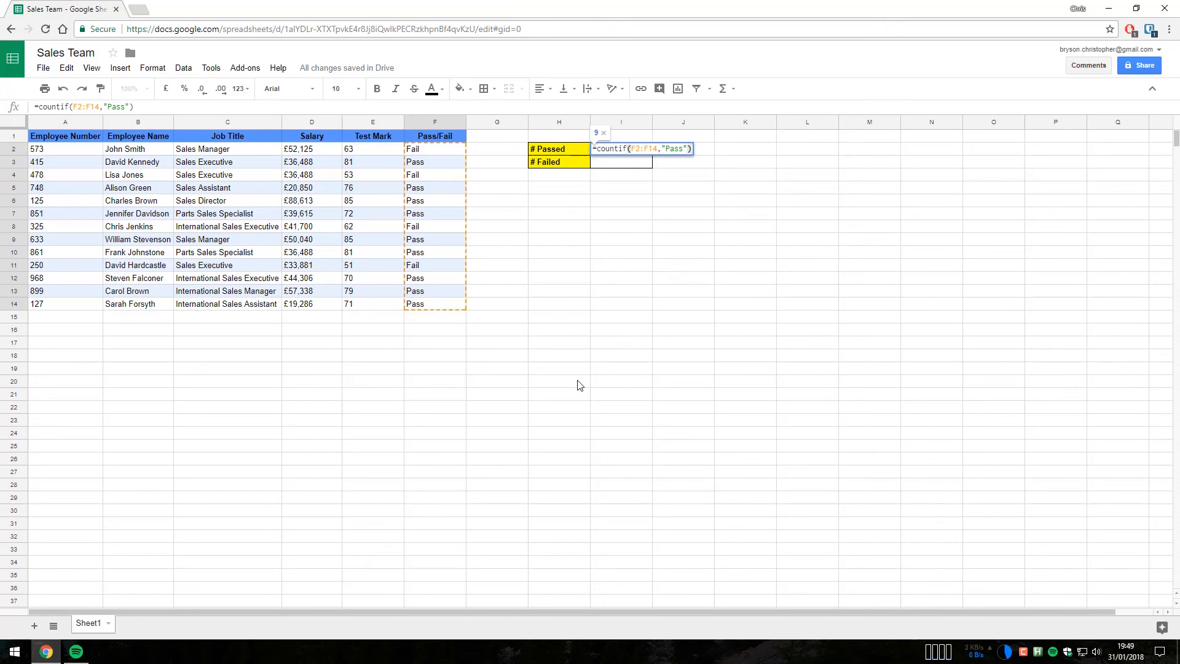
key(Return)
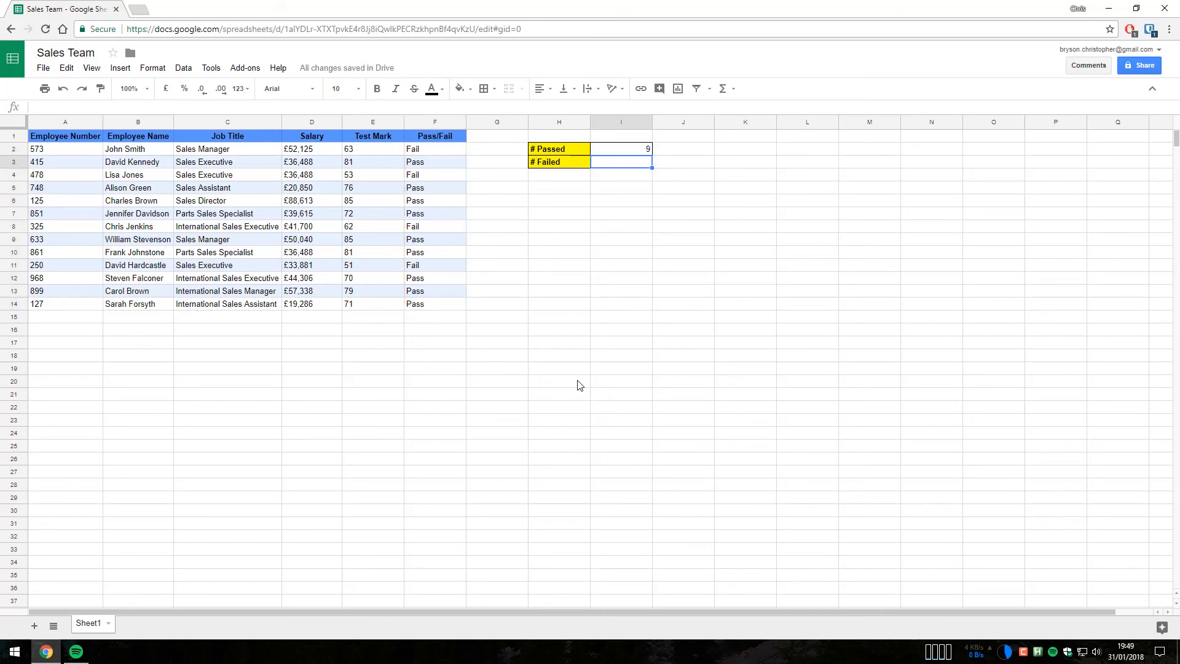
Count the fails in I3 with the formula =countif(F2:F14,"Fail")
text(=)
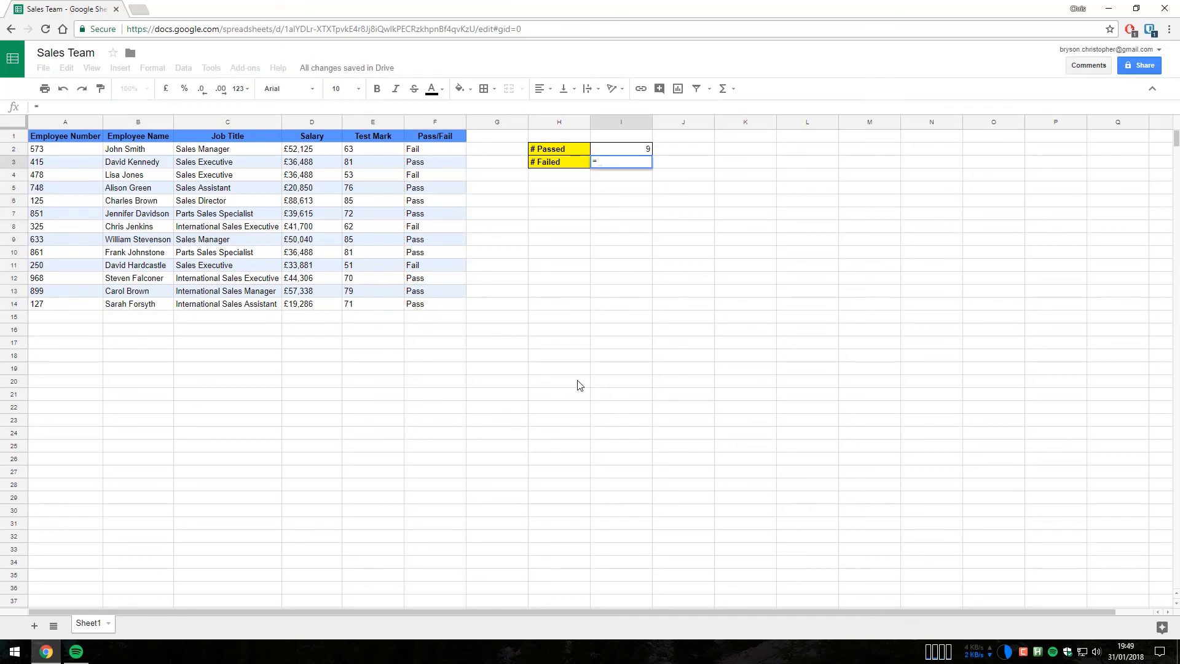
text(countif()
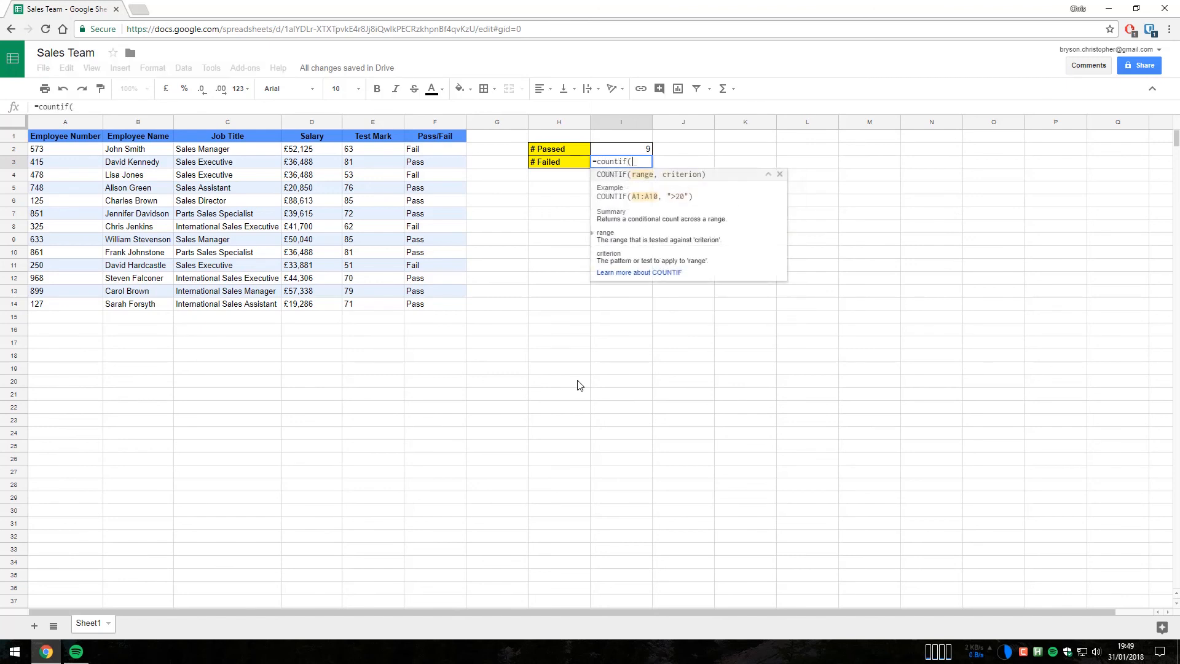
drag(444, 153, 446, 308)
text(,"F)
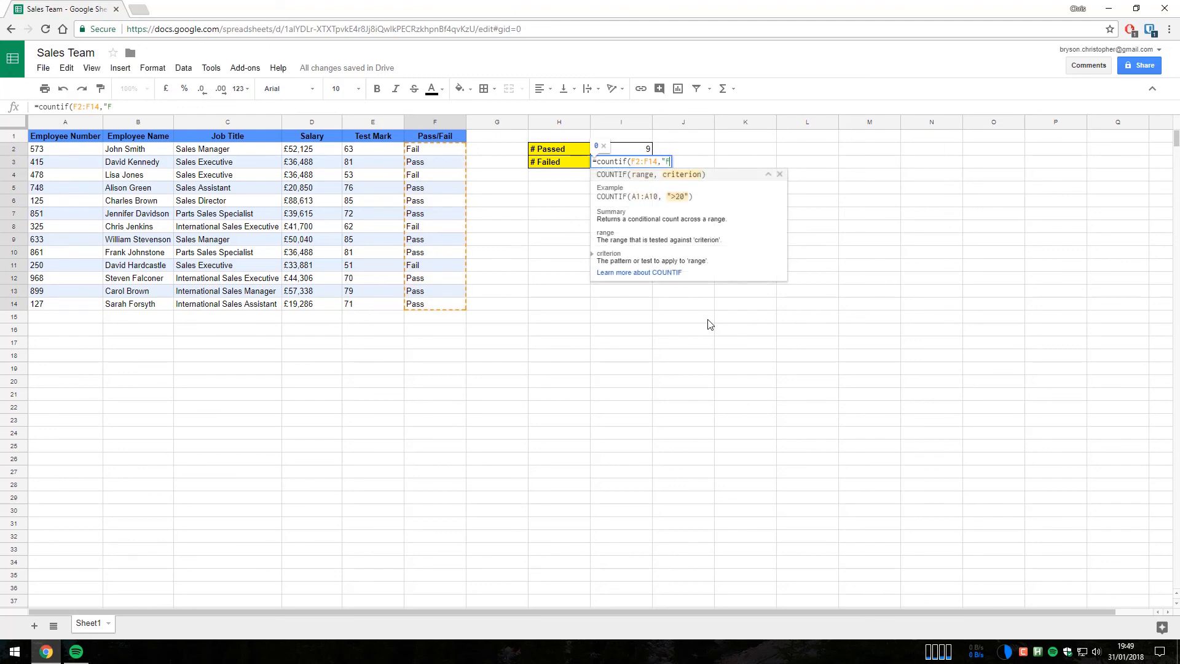
text(ail"))
key(Return)
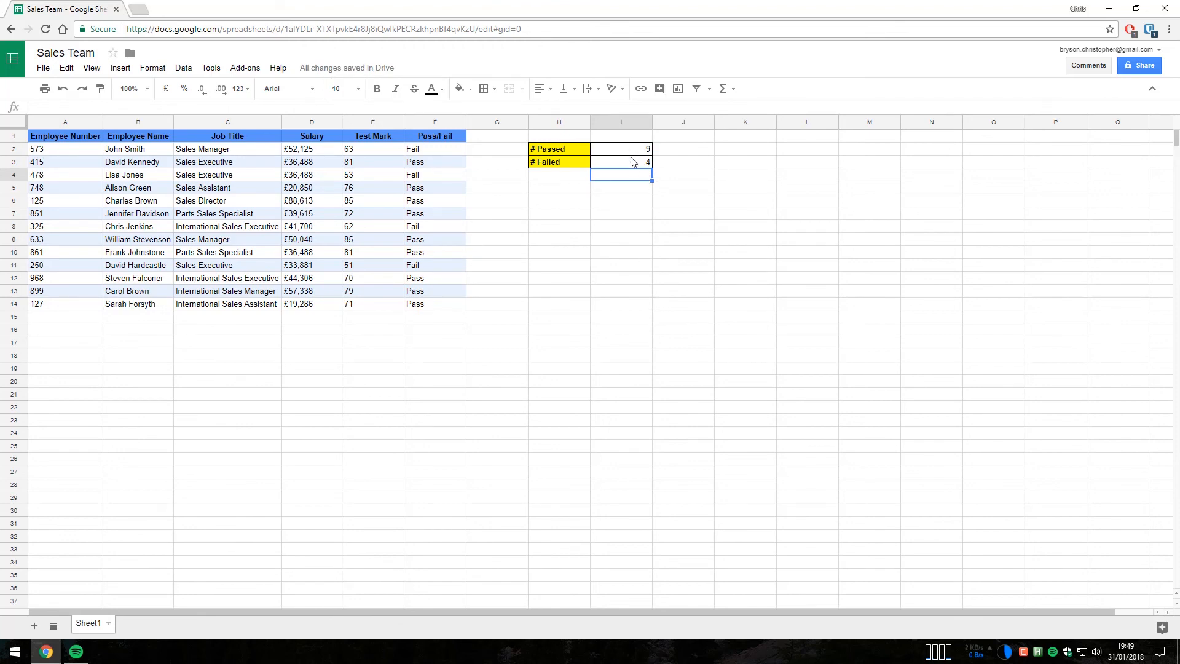
Try a test mark of 52 in E7 to test the counting formulas, and undo the change
click(398, 220)
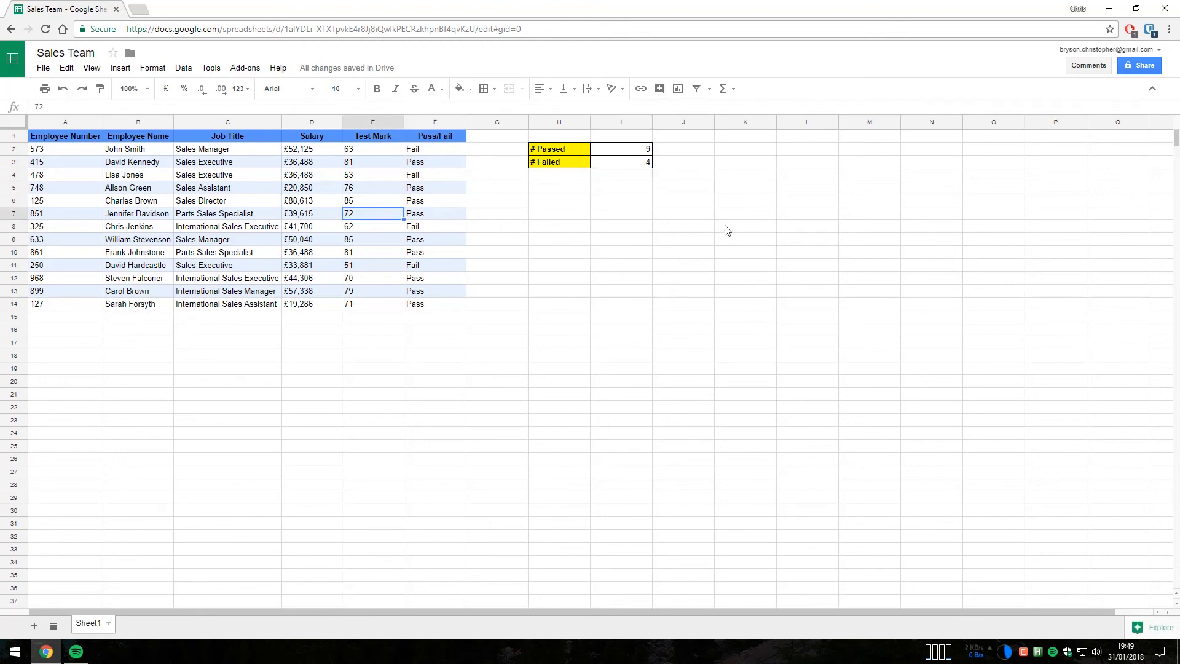
text(52)
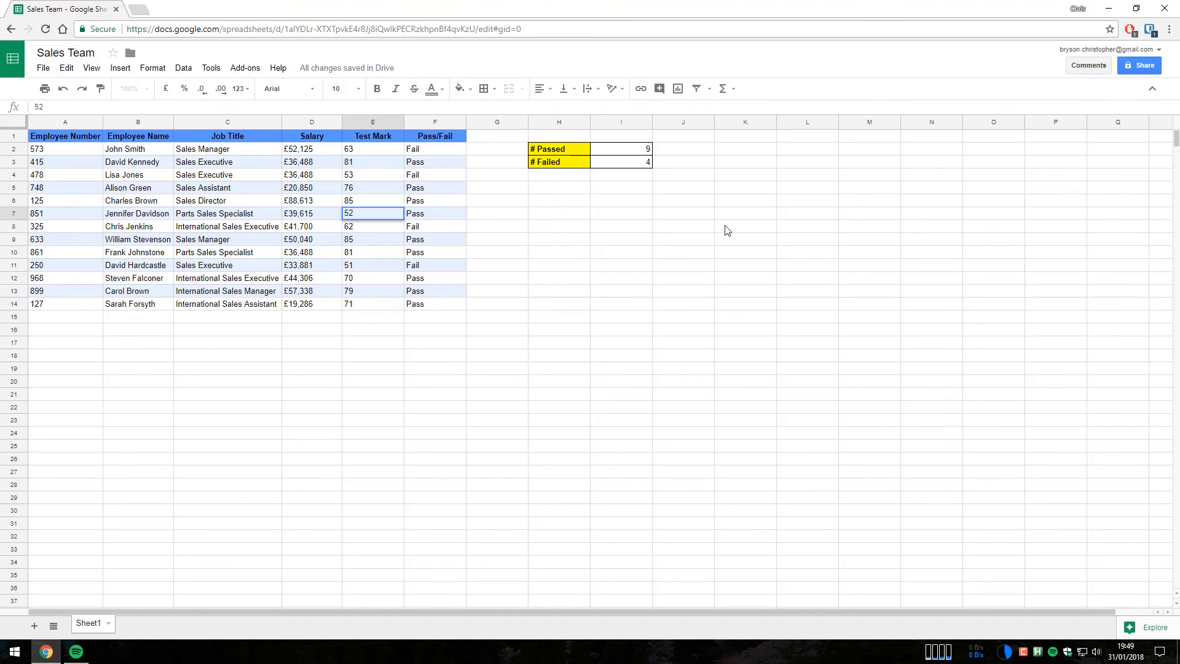
key(Return)
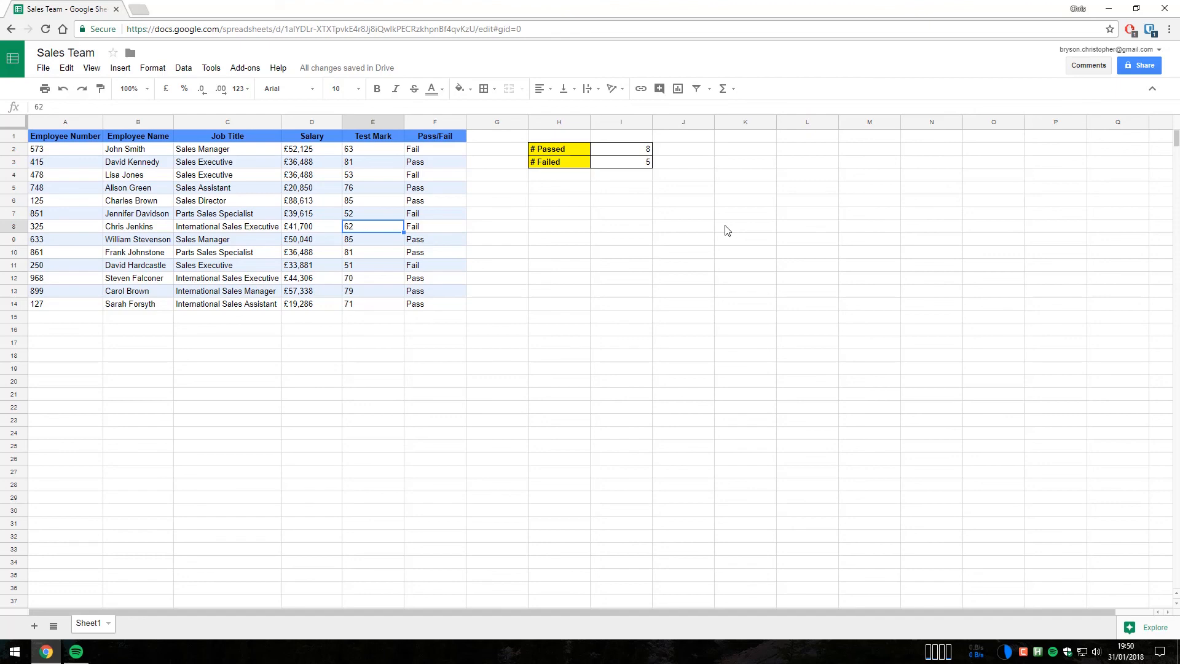
key(ctrl+z)
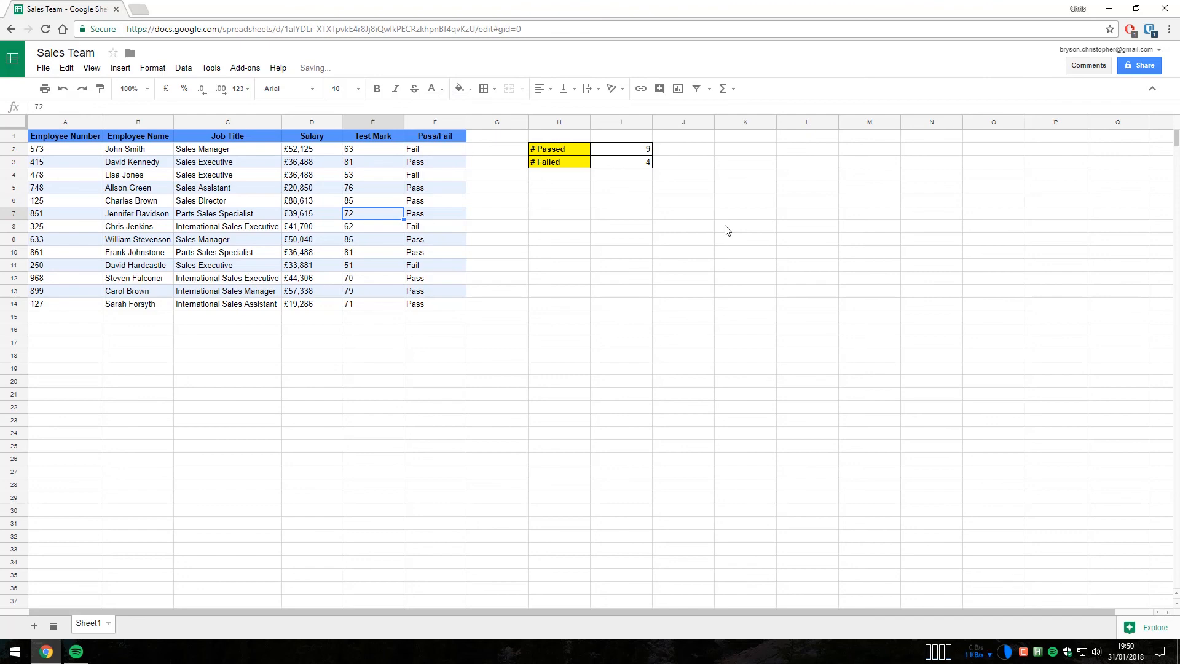
Add up the passed and failed counts in I4 with a SUM of I2:I3, and label it Total in H4
click(644, 178)
text(=sum()
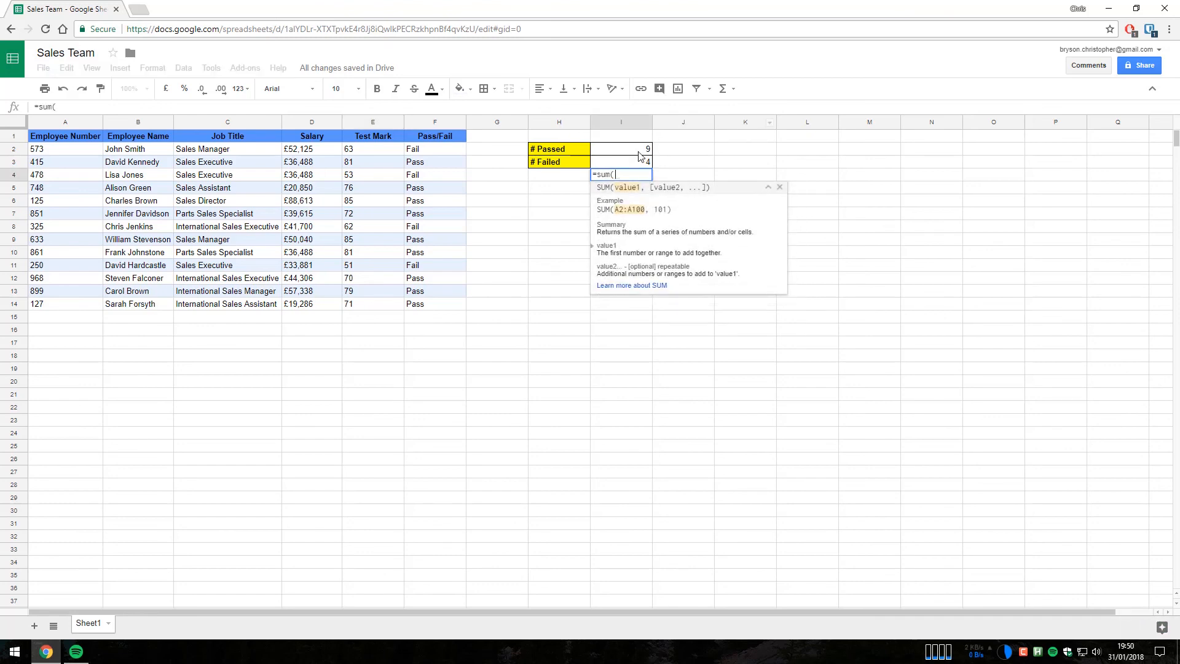
drag(641, 153, 641, 162)
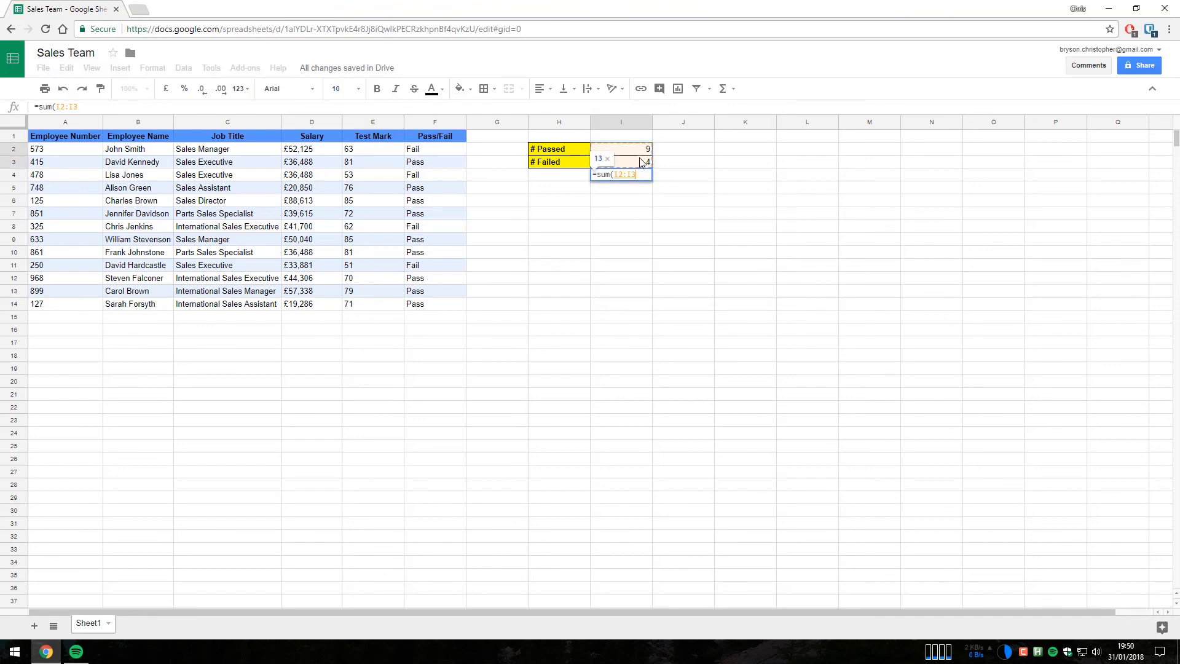
key(Return)
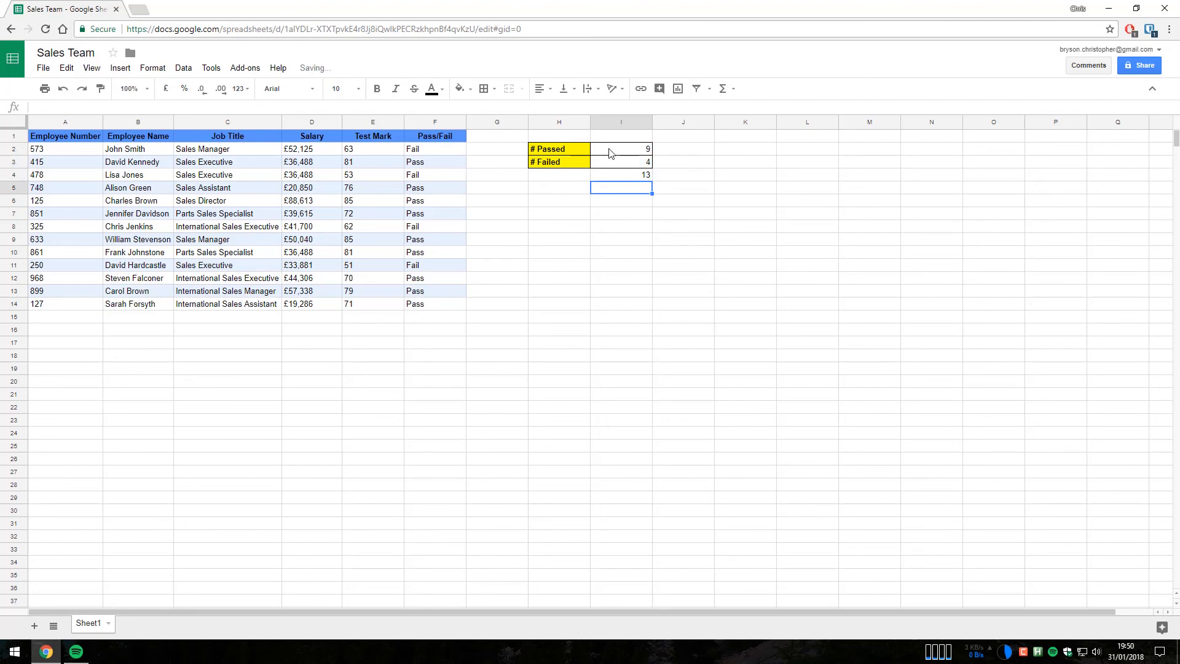
click(565, 178)
text(Total)
key(Return)
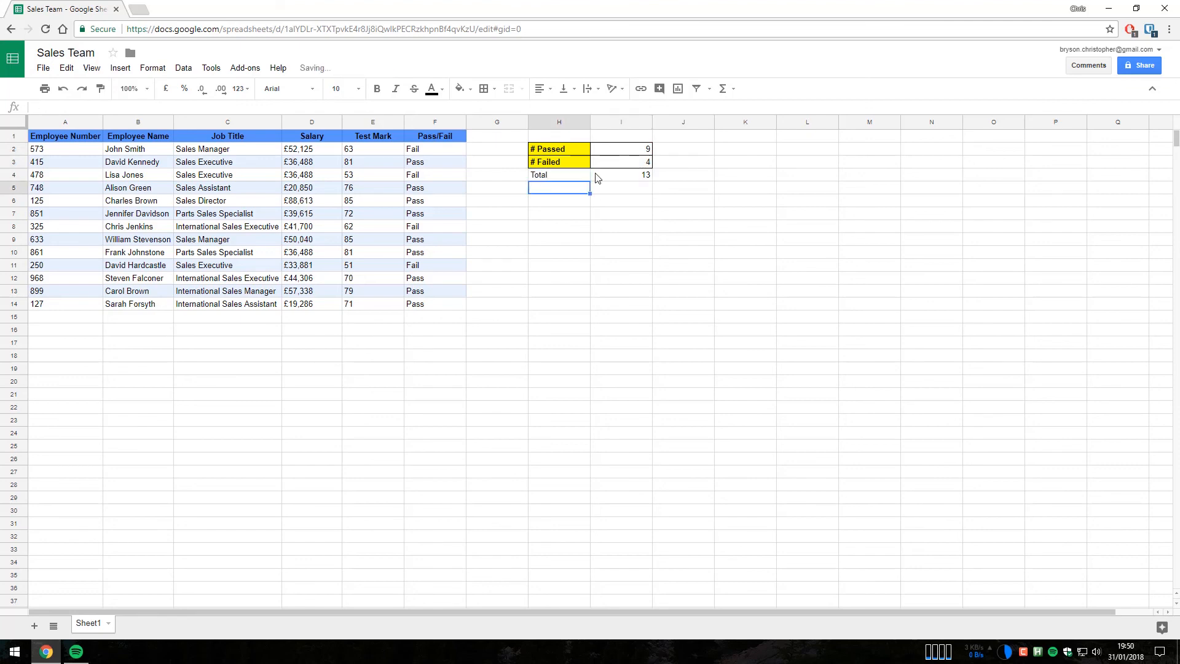
click(675, 181)
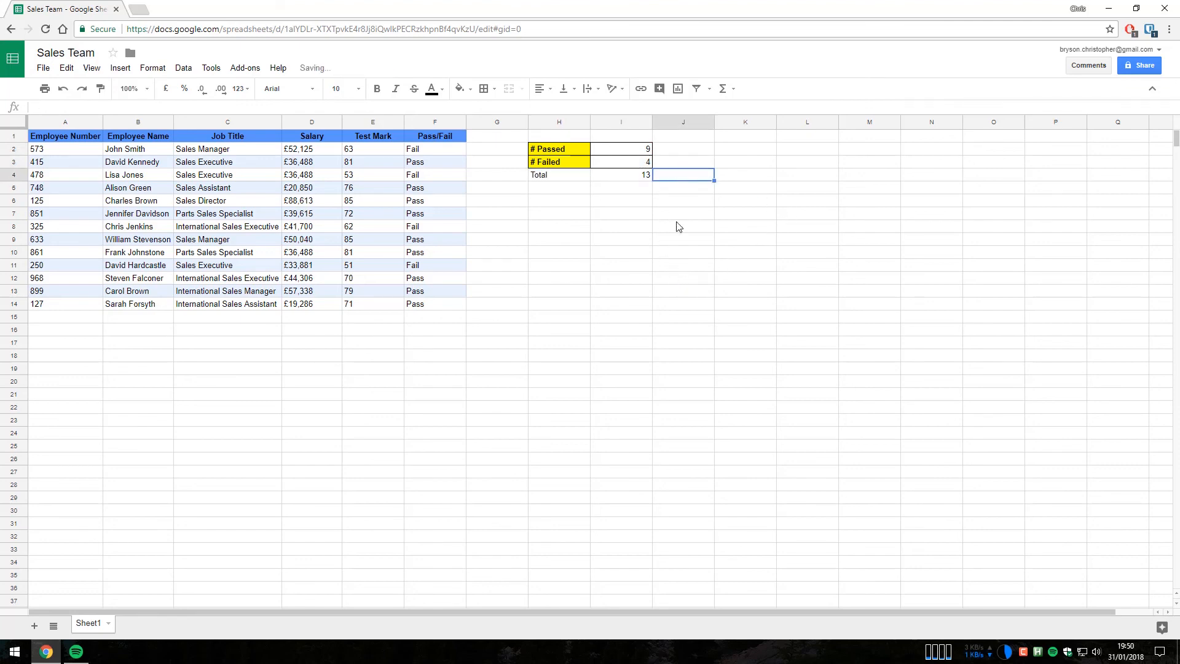
Calculate the passed share of the total in J2 with the formula =I2/I4
click(703, 151)
text(=)
click(639, 151)
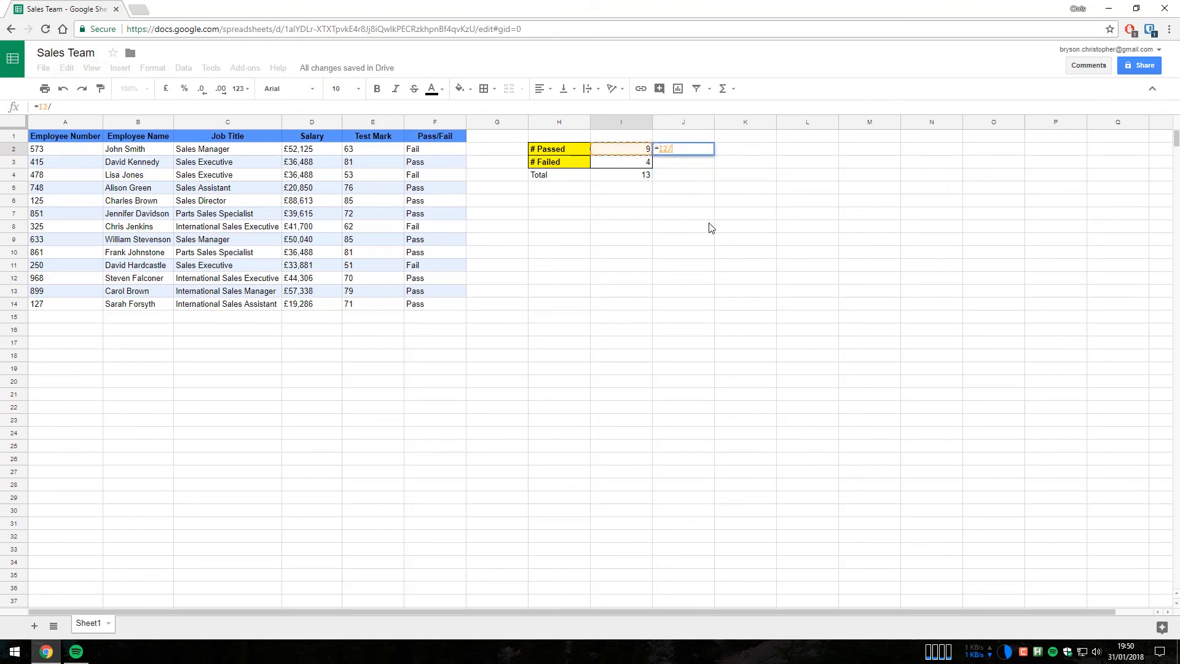
text(/)
click(648, 174)
key(Return)
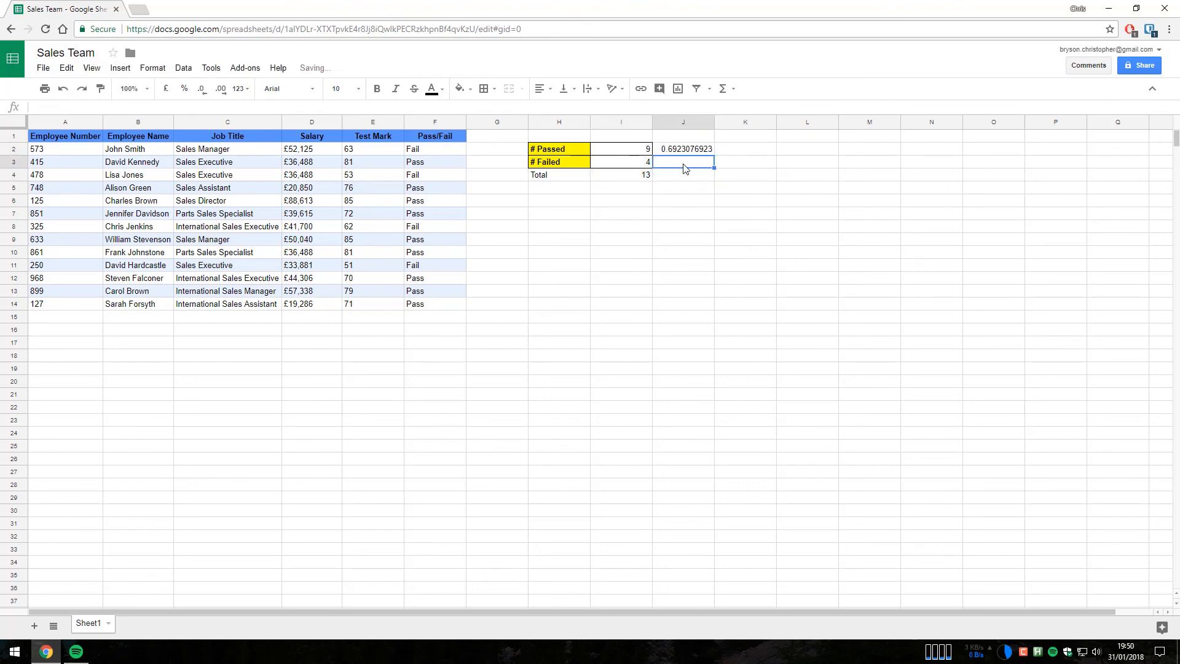
Calculate the failed share of the total in J3 with the formula =I3/I4
text(=)
click(648, 162)
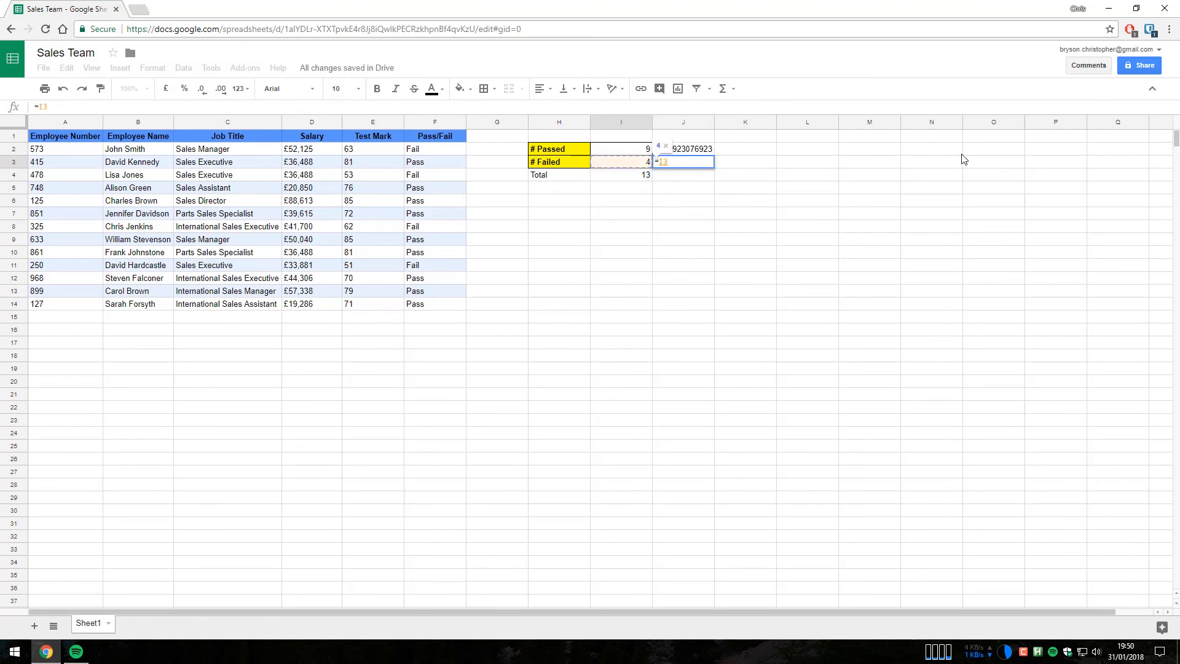
text(/)
click(642, 175)
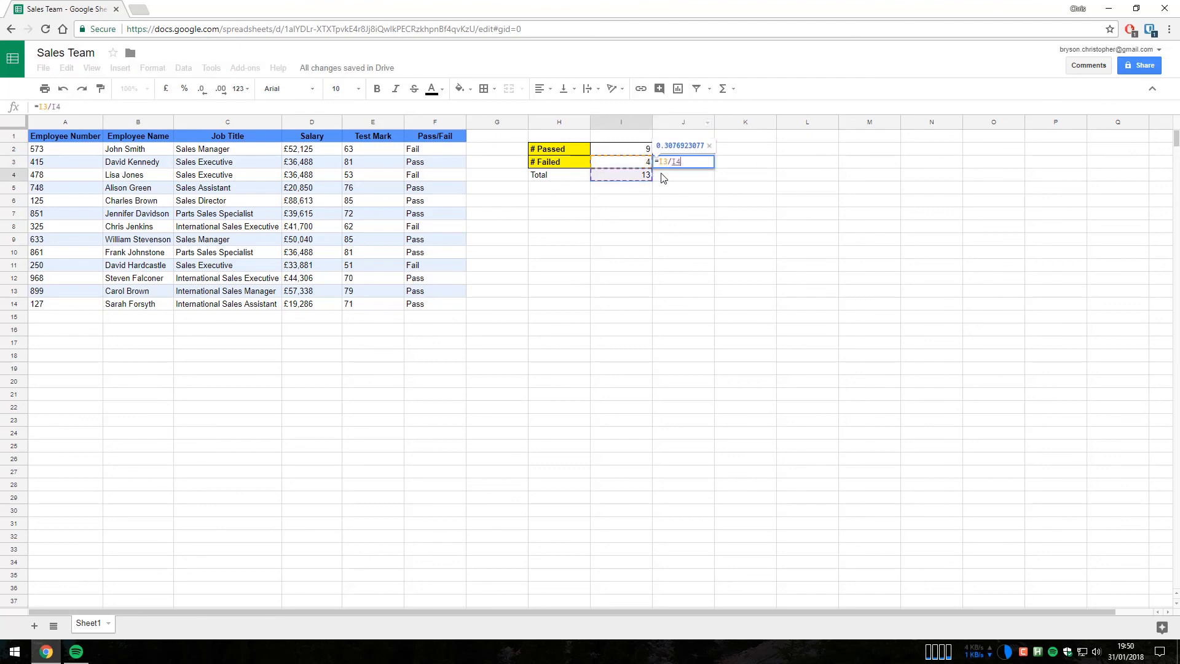
key(Return)
Format the passed and failed shares in J2:J3 as percentages
drag(694, 150, 698, 163)
click(153, 69)
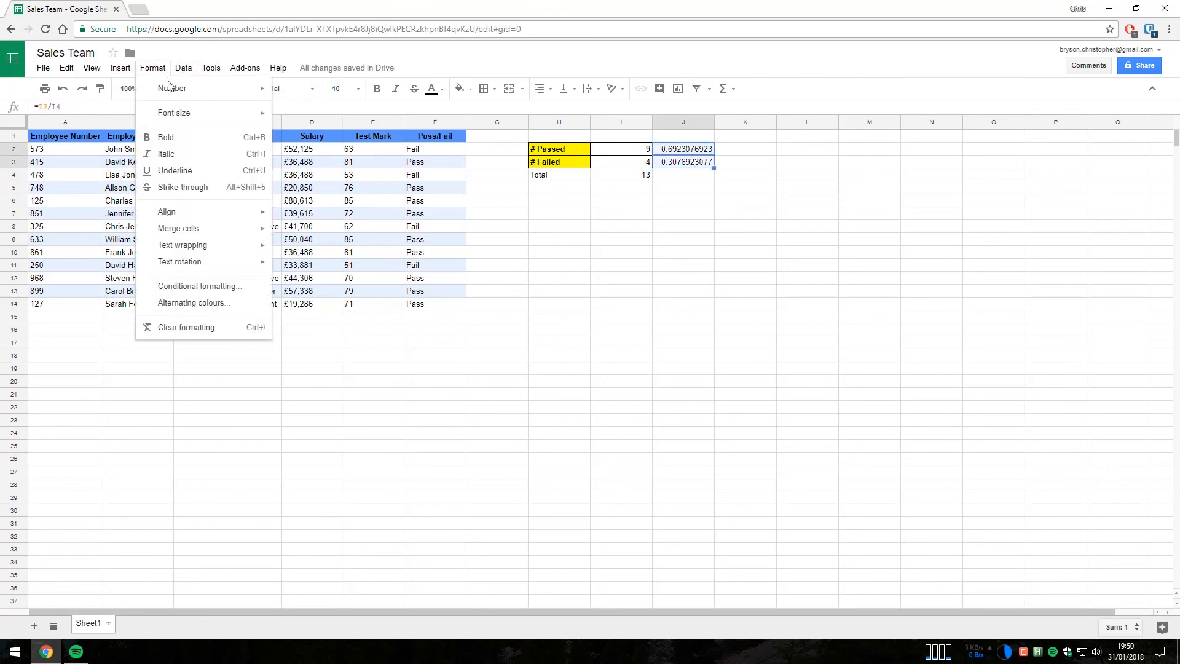
mouse_move(244, 92)
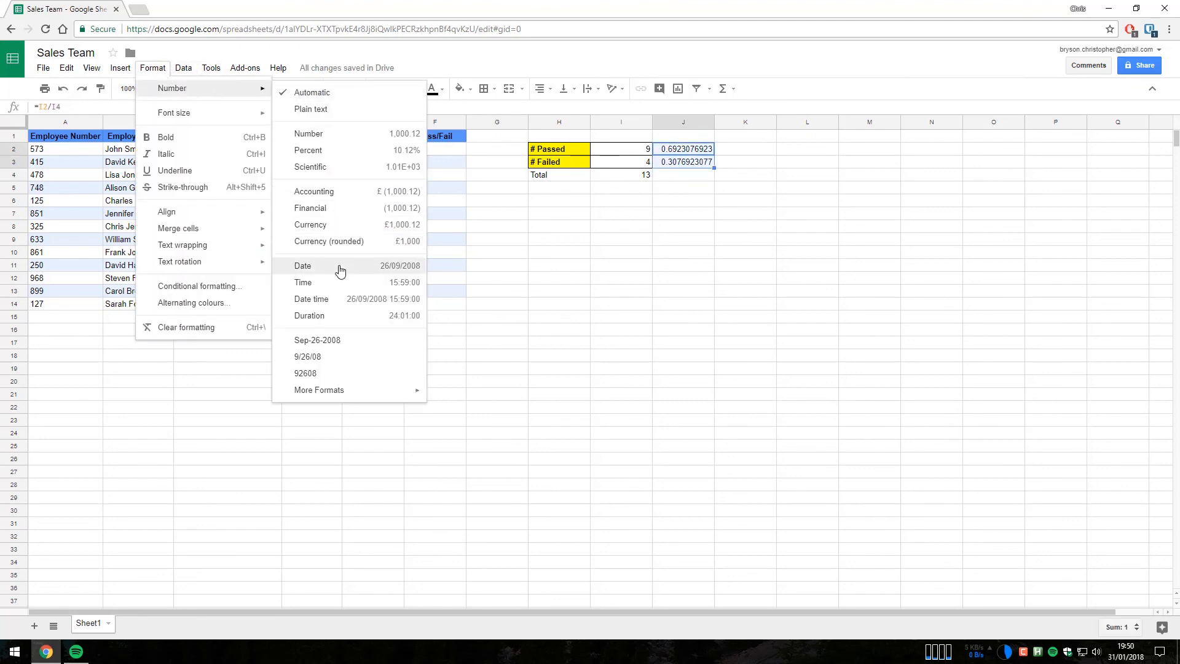
click(355, 153)
click(661, 223)
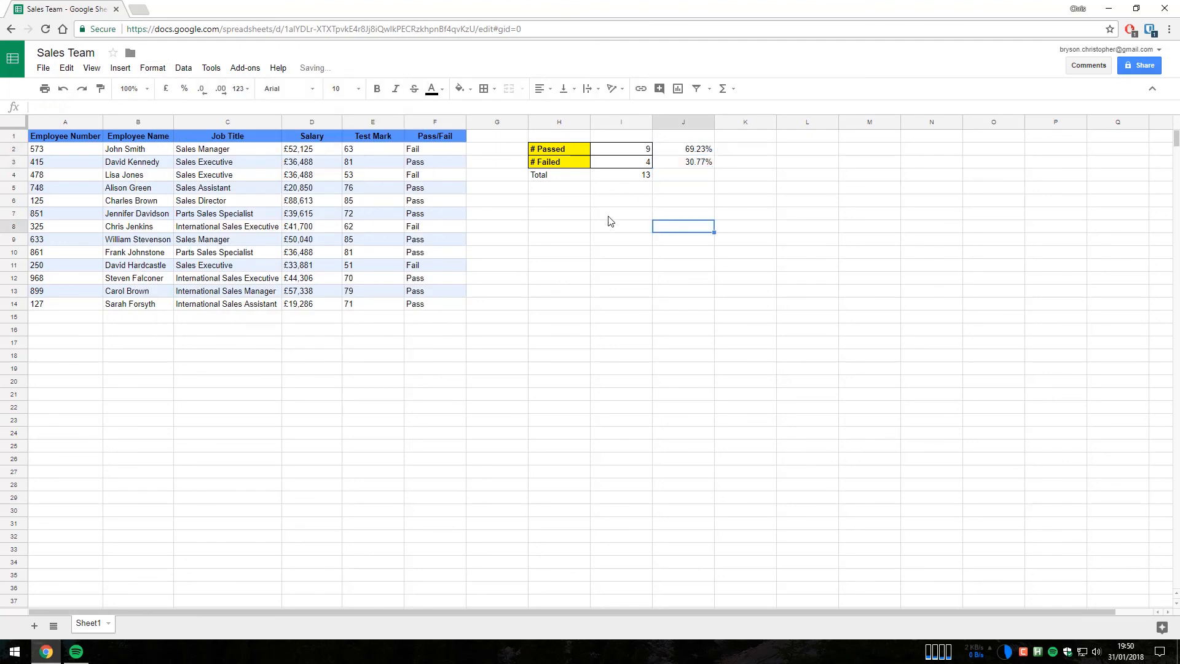